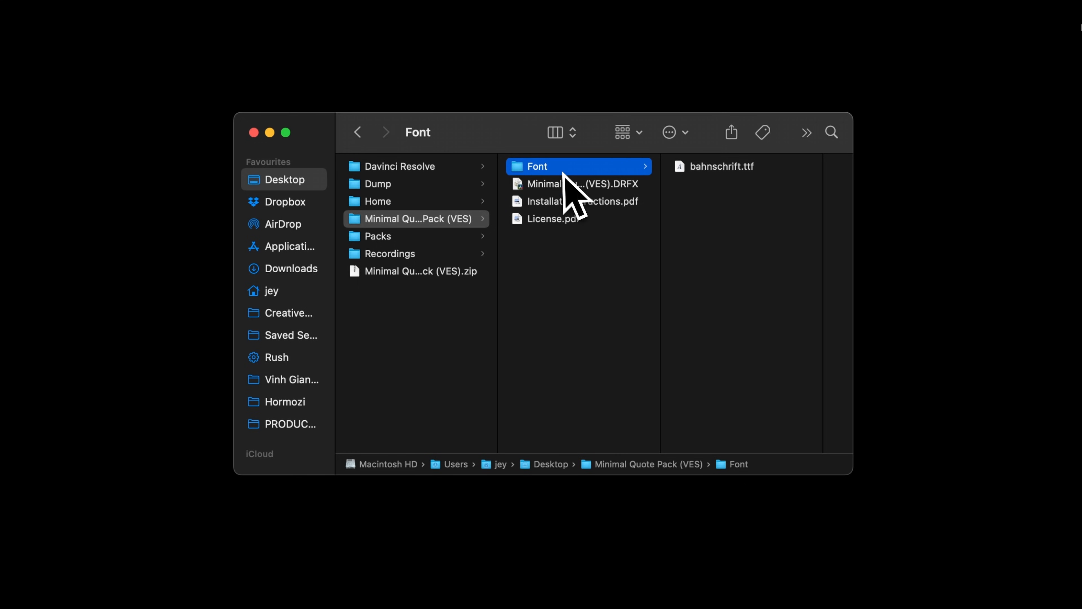
Step: Open the Minimal Quote Pack (VES).DRFX file to install the title pack in DaVinci Resolve
click(556, 187)
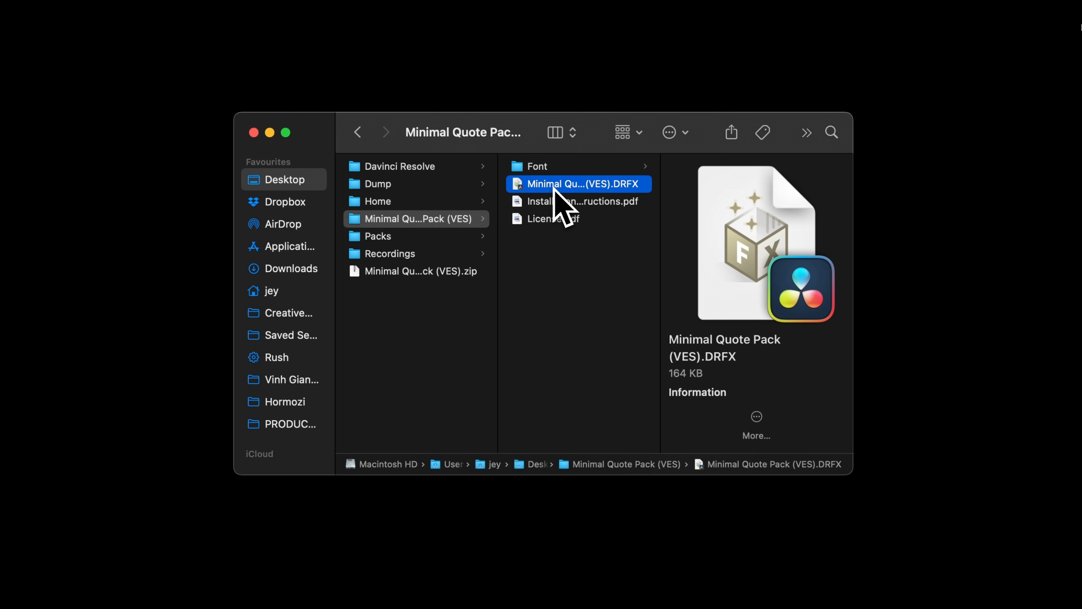
double_click(554, 189)
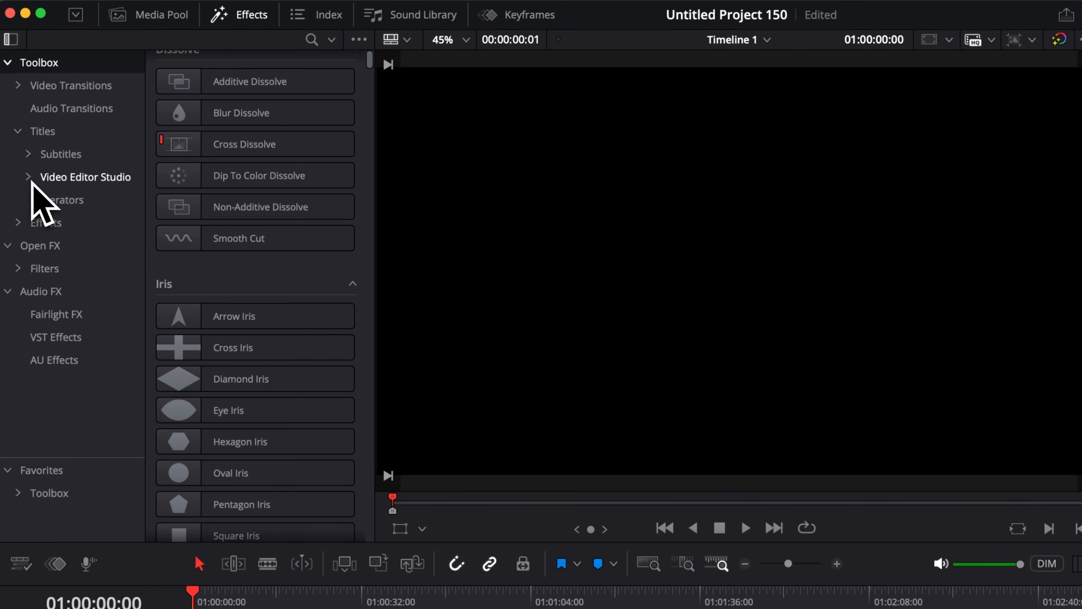
Step: Display the Minimal Quote Pack templates in the Video Editor Studio group of the Titles category
click(30, 178)
scroll(38, 298, down, 10)
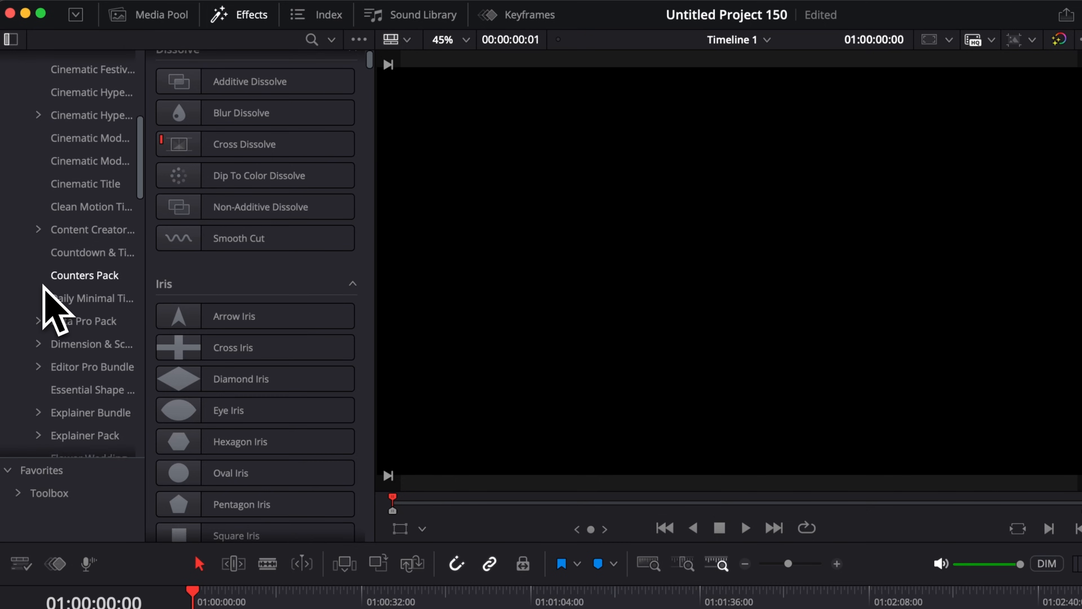
scroll(44, 286, down, 20)
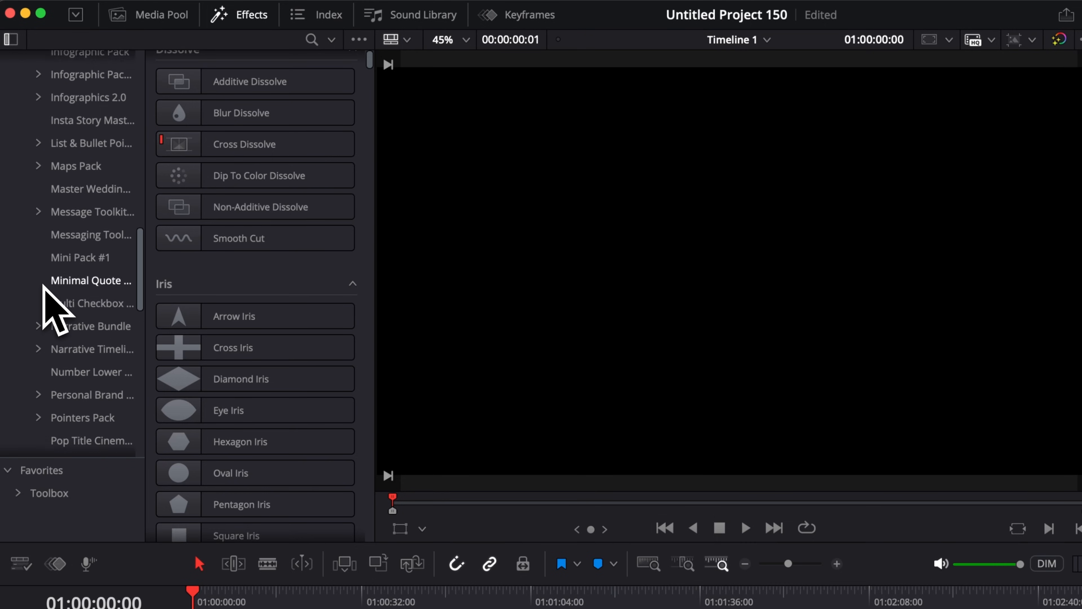
scroll(44, 287, down, 1)
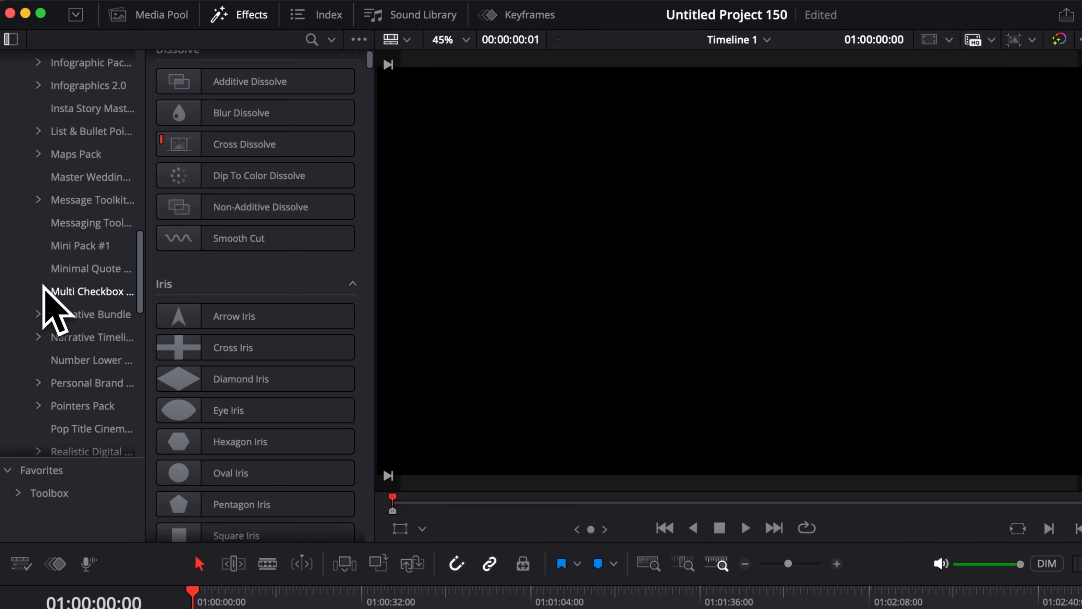
click(83, 273)
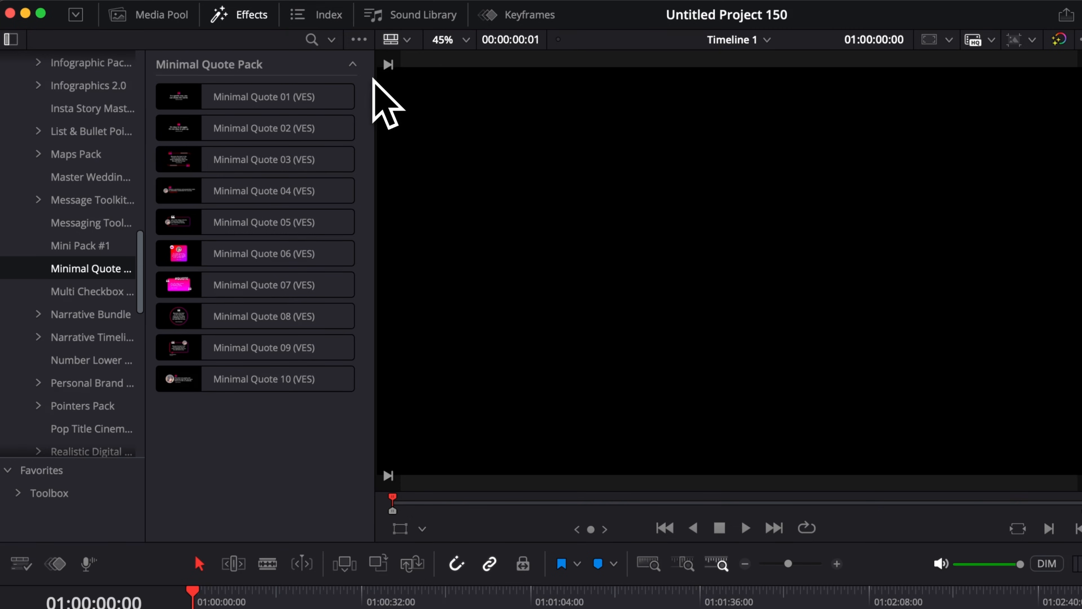
Step: Add the Minimal Quote 01 (VES) title at the start of the Video 3 track and preview it at 01:00:14:06
click(341, 347)
drag(215, 104, 397, 500)
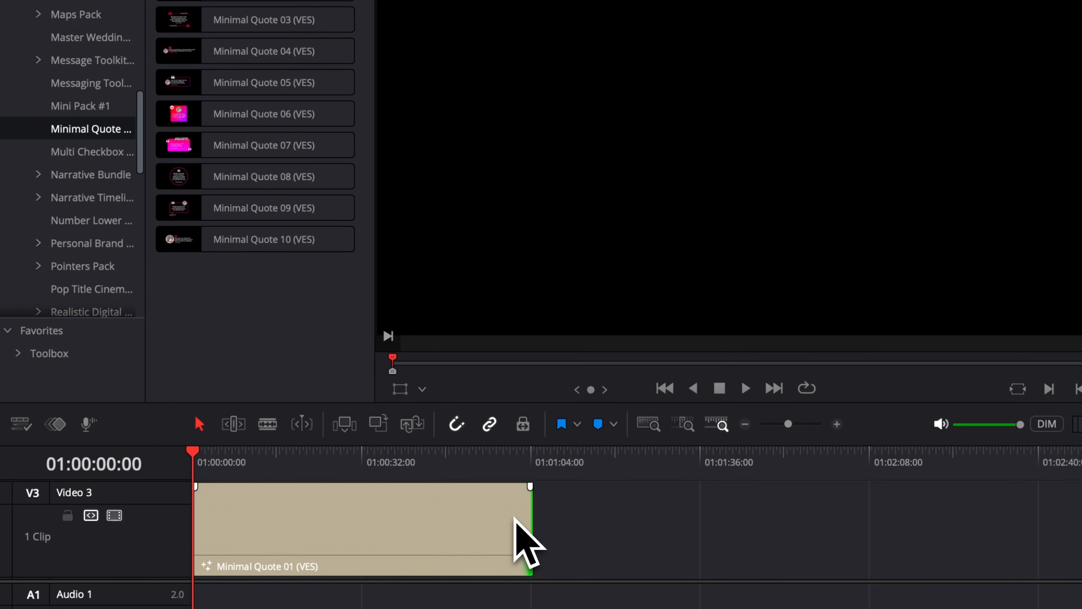
drag(203, 474, 268, 452)
Step: Adjust the Minimal Quote 01 clip's length by extending its end twice and trimming and restoring its start
drag(531, 537, 556, 541)
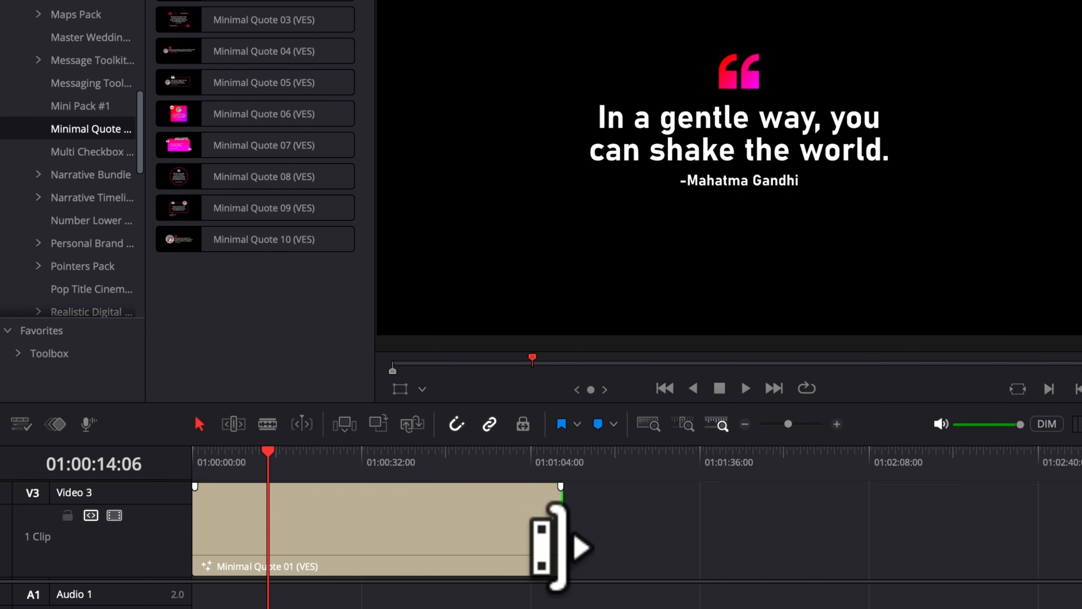
drag(206, 532, 329, 535)
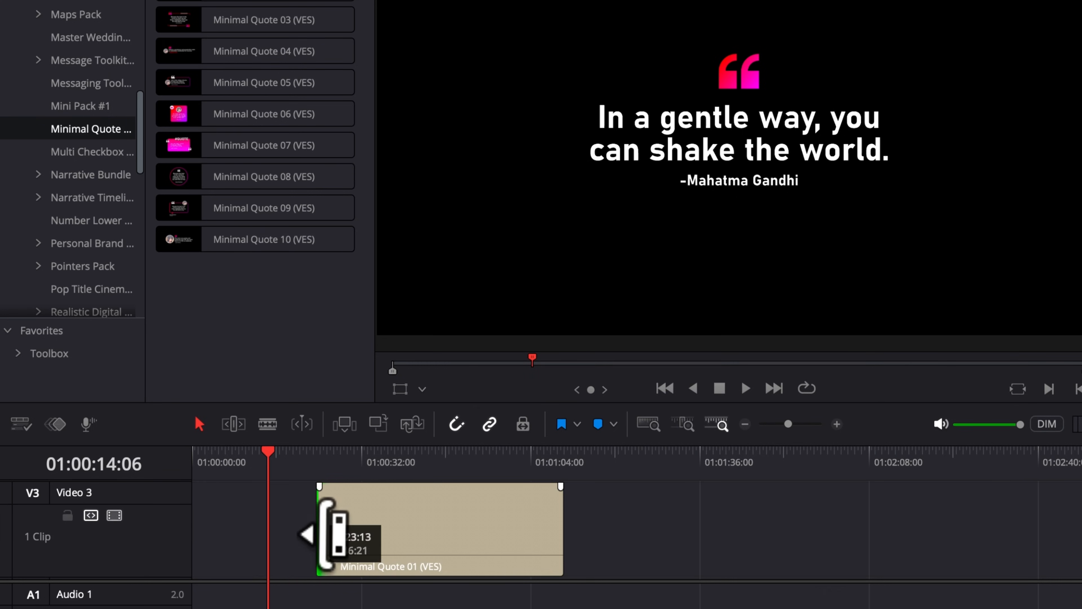
drag(331, 456, 432, 457)
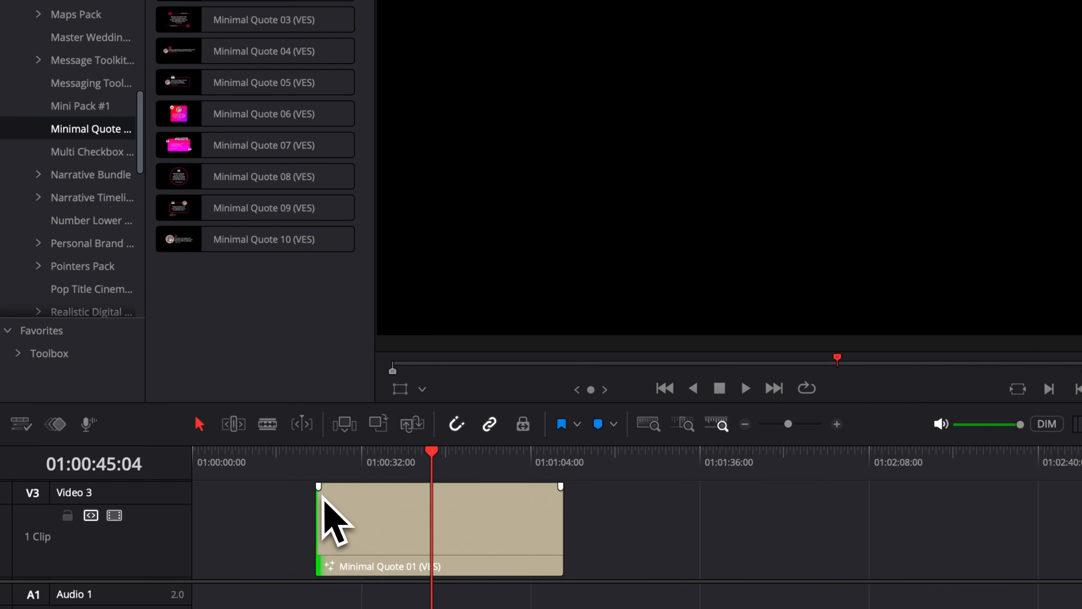
drag(321, 539, 104, 552)
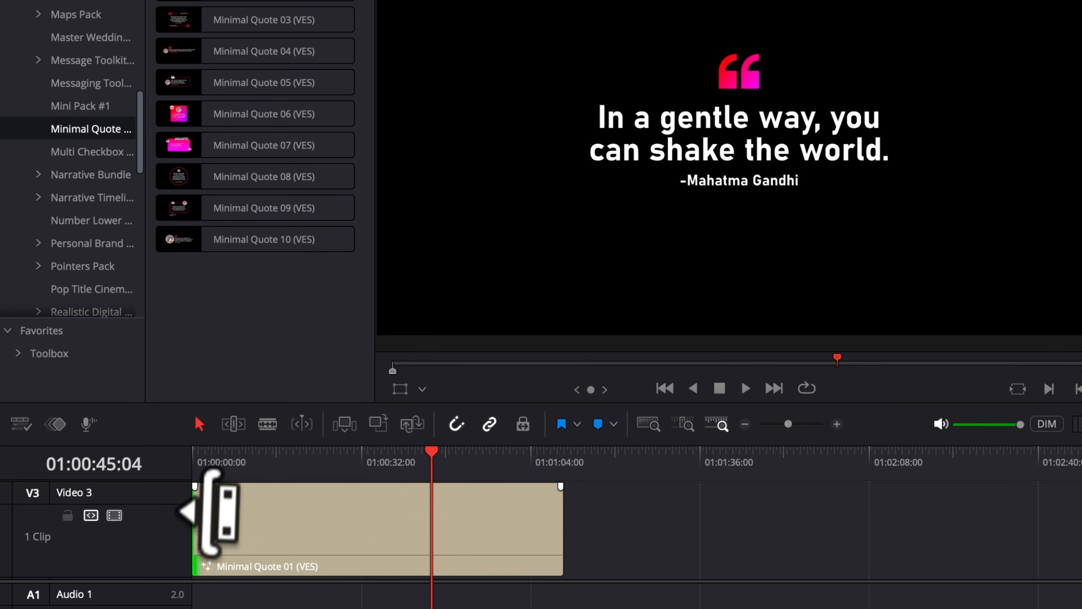
drag(559, 528, 599, 531)
Step: Split the Minimal Quote 01 clip at 01:00:23:17 and delete its second part
drag(370, 471, 319, 469)
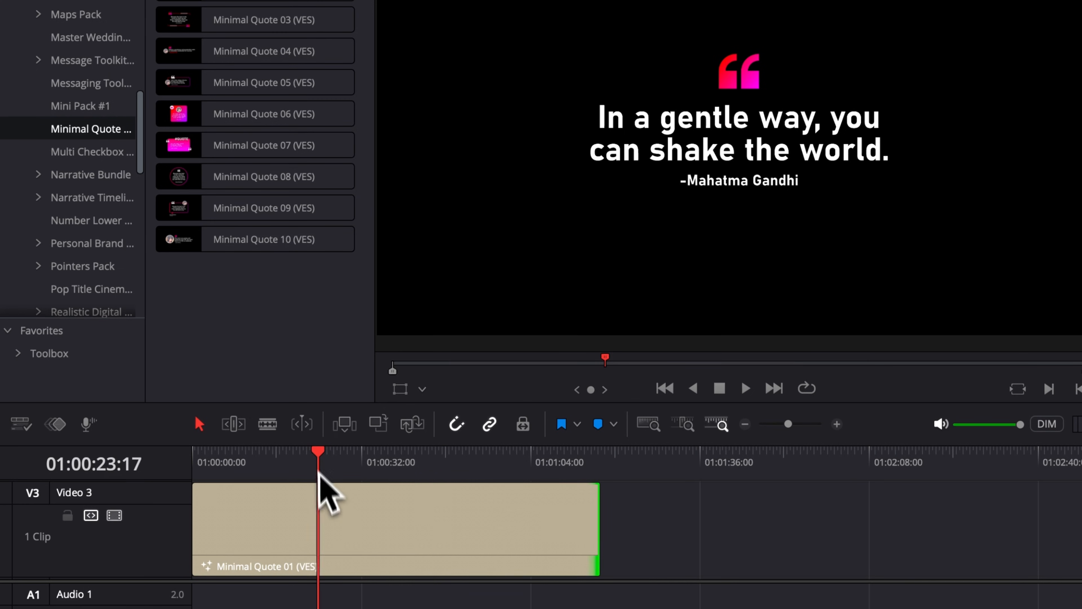
click(318, 544)
key(ctrl+backslash)
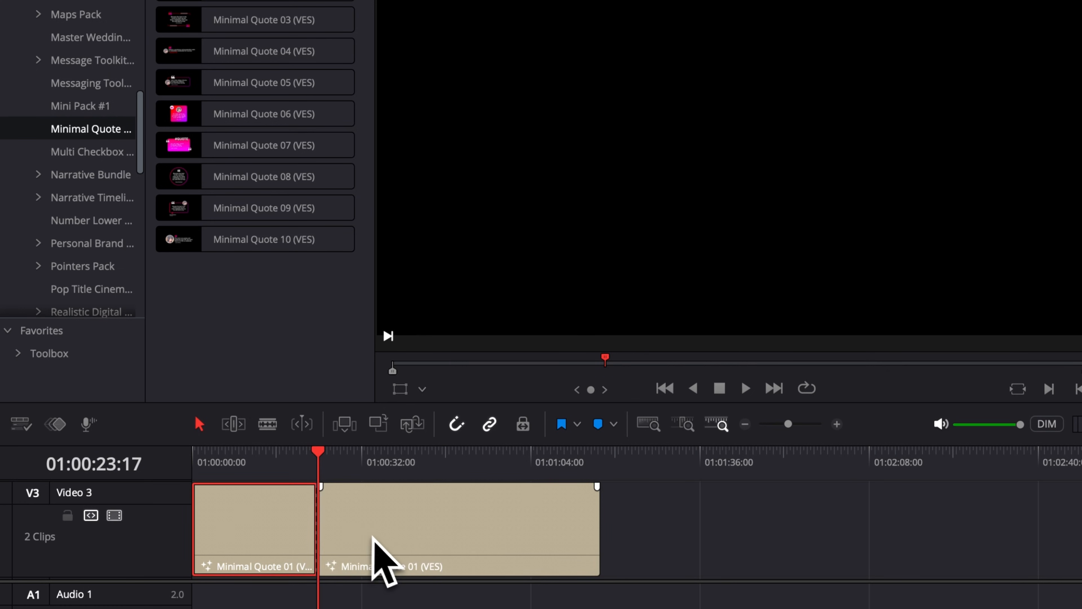
drag(339, 469, 349, 491)
click(353, 508)
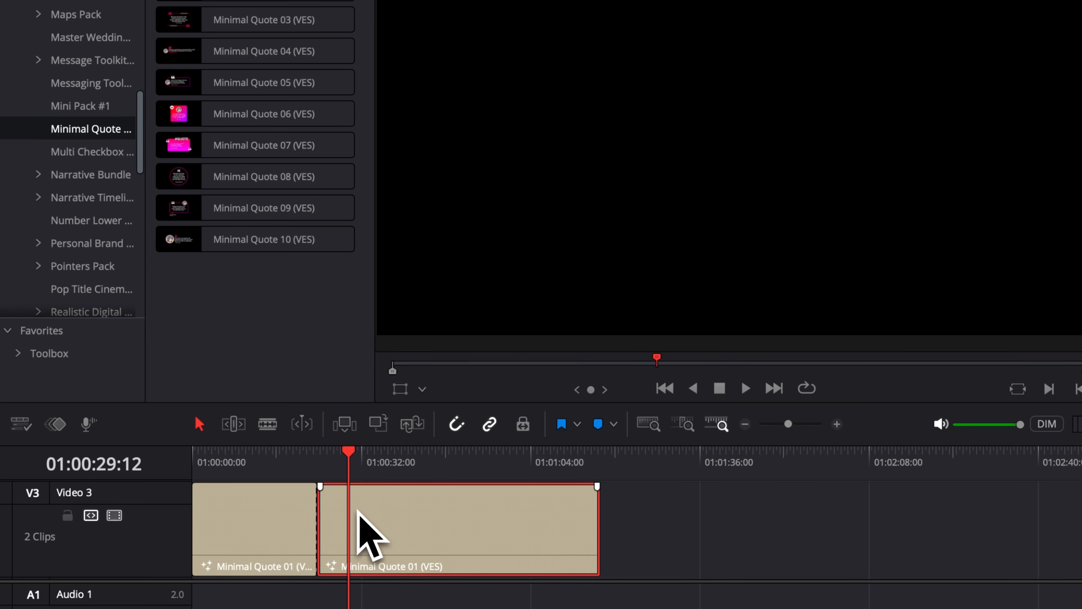
key(Delete)
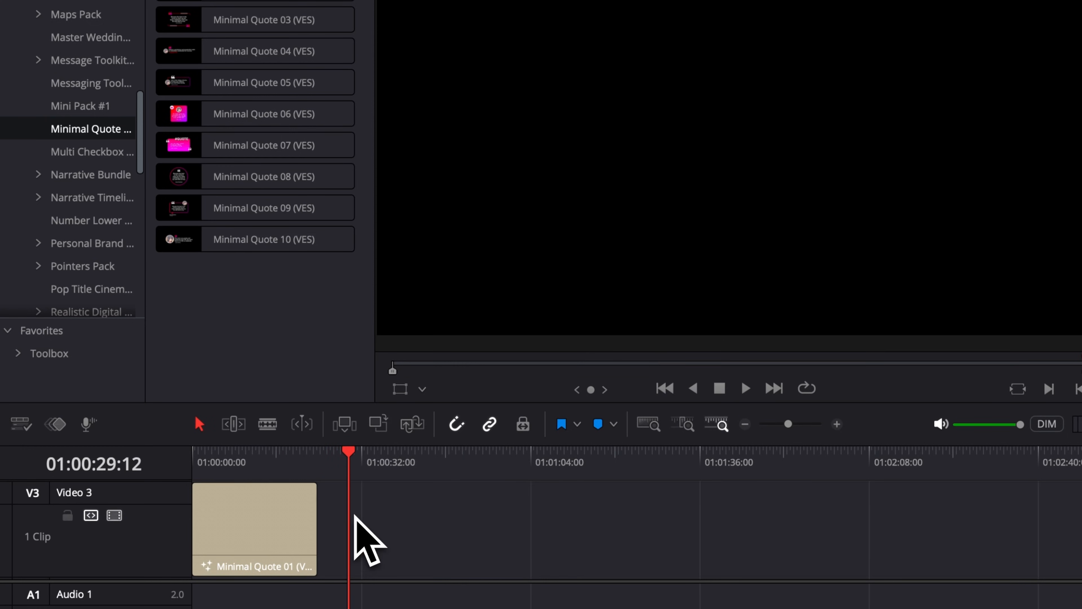
Step: Play the shortened quote title from its beginning and near its end to check the animation
drag(261, 470, 190, 456)
key(space)
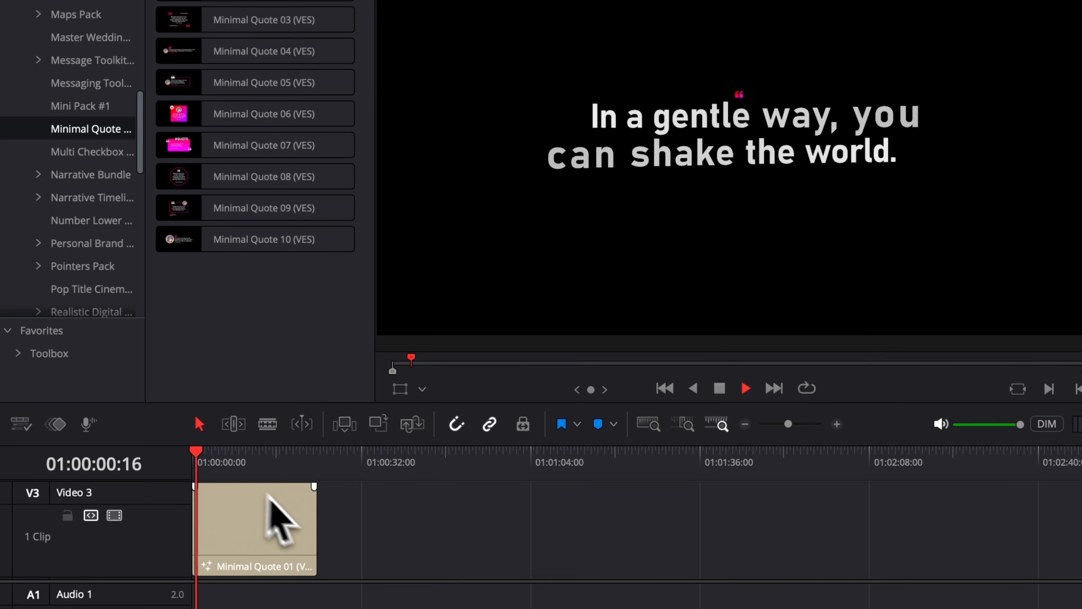
drag(289, 470, 305, 469)
key(space)
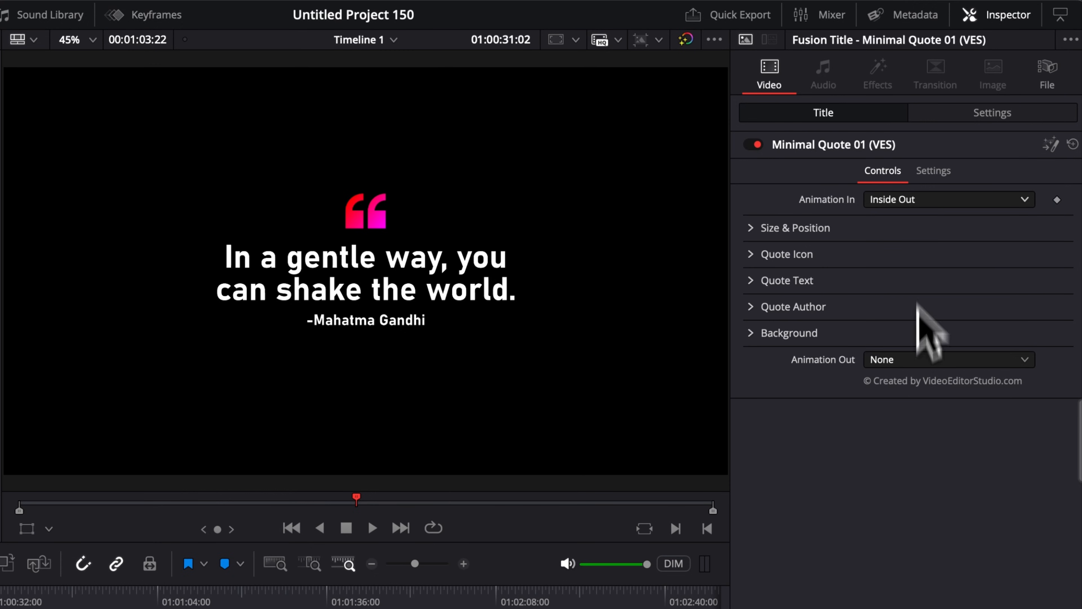
Step: Review the Animation In options available for the Minimal Quote 01 title
click(920, 201)
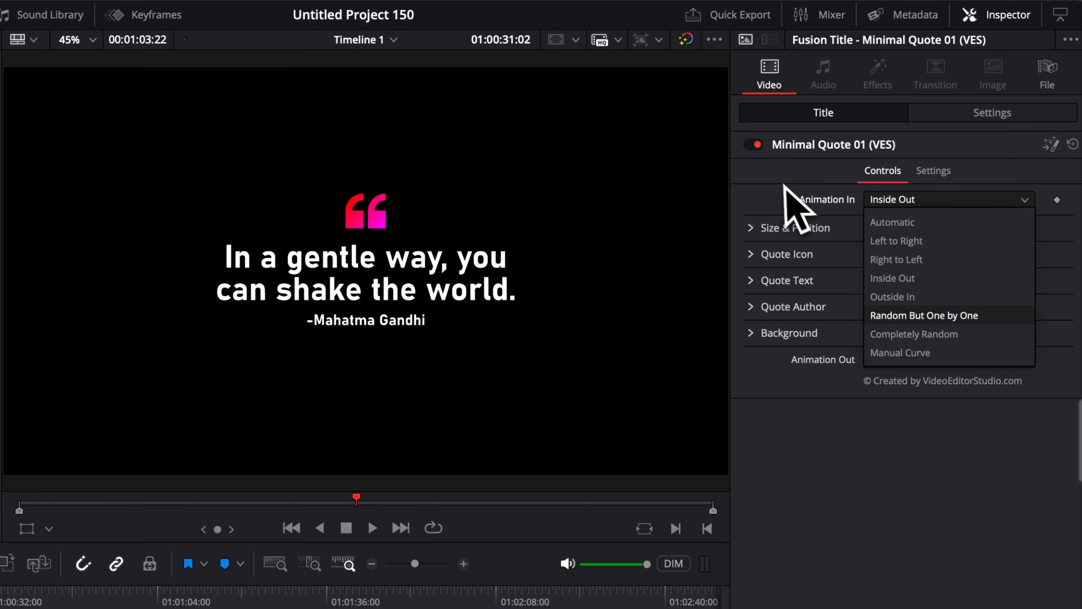
click(790, 201)
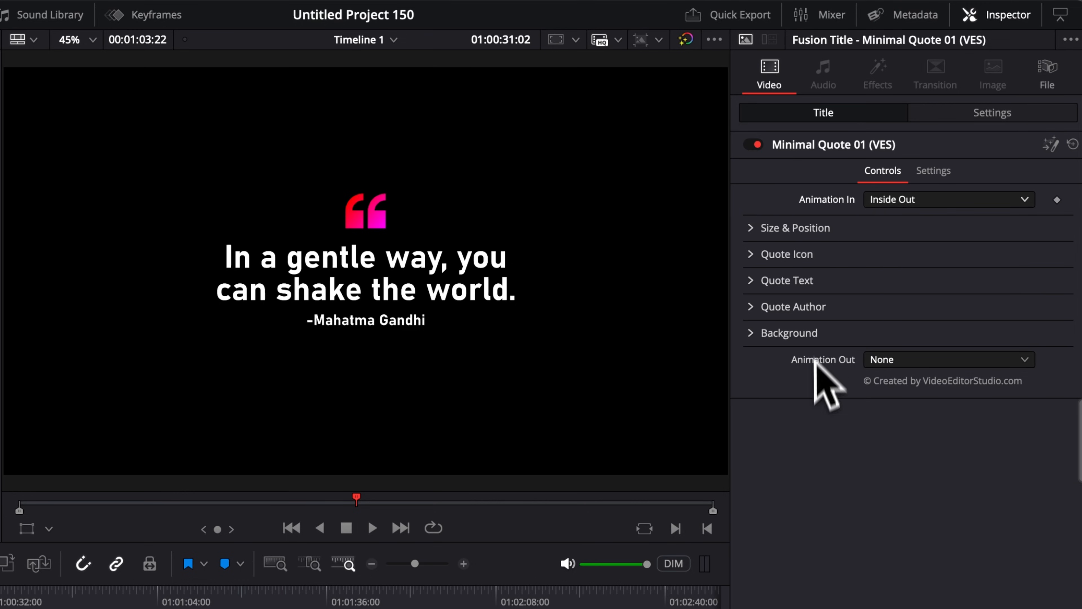
click(919, 201)
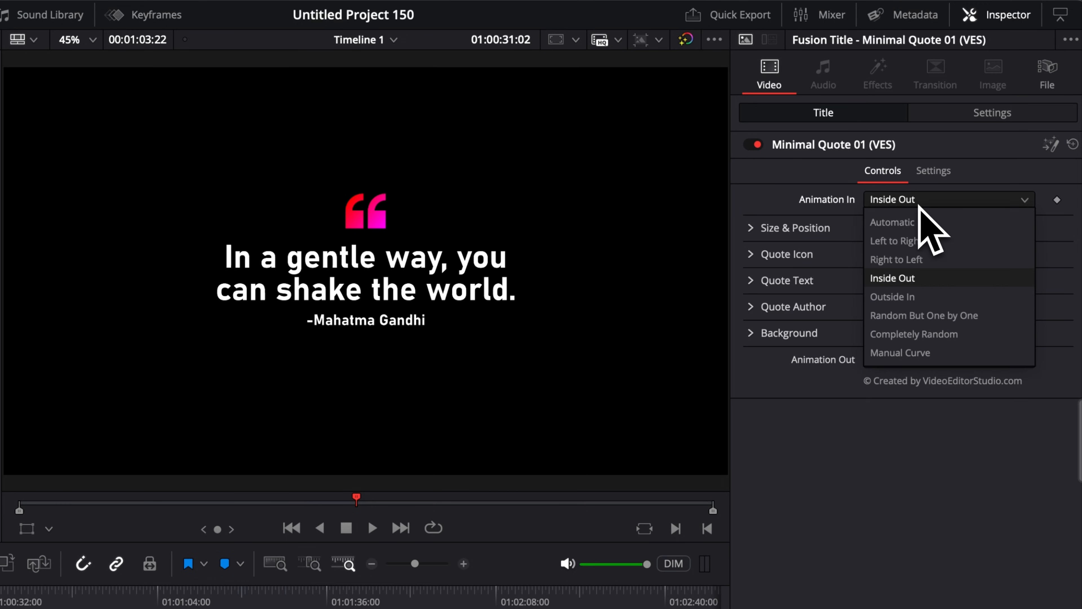
click(780, 200)
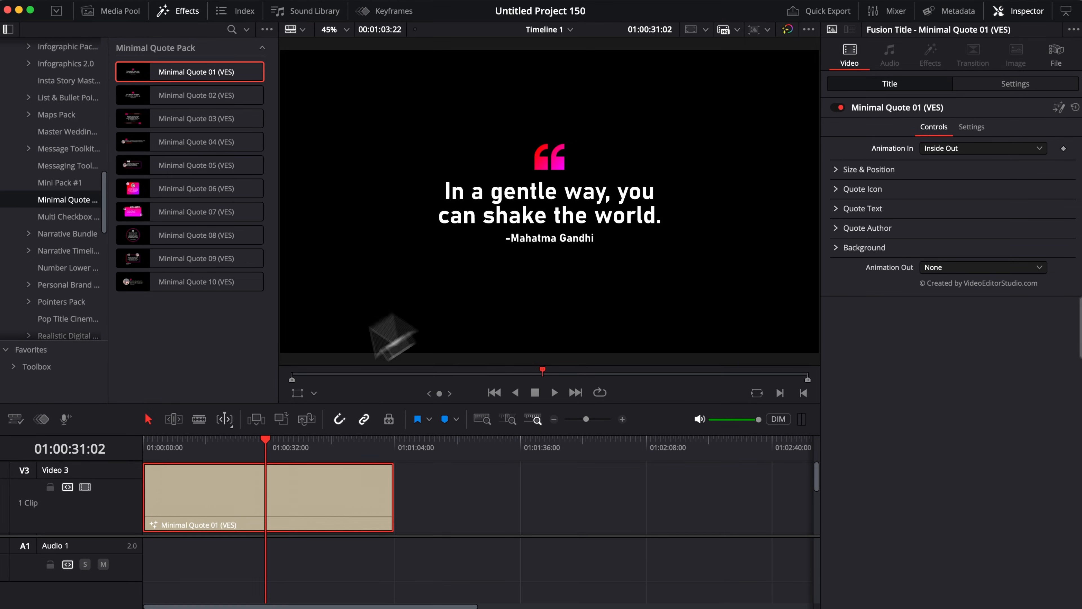
Step: Play the title from the start of the timeline to preview its Inside Out entrance animation
drag(197, 445, 147, 448)
key(space)
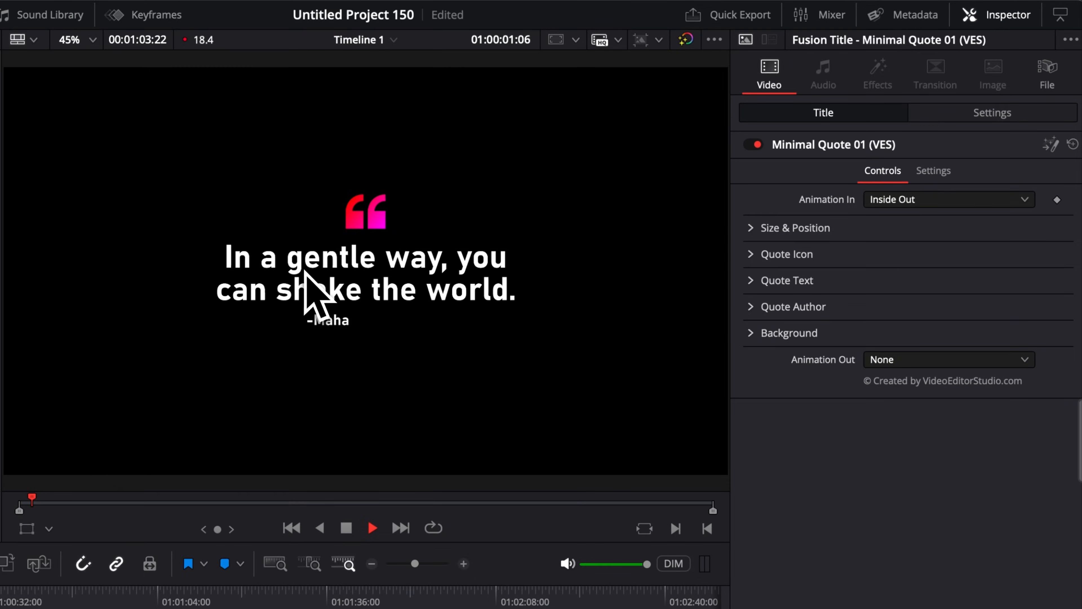
key(space)
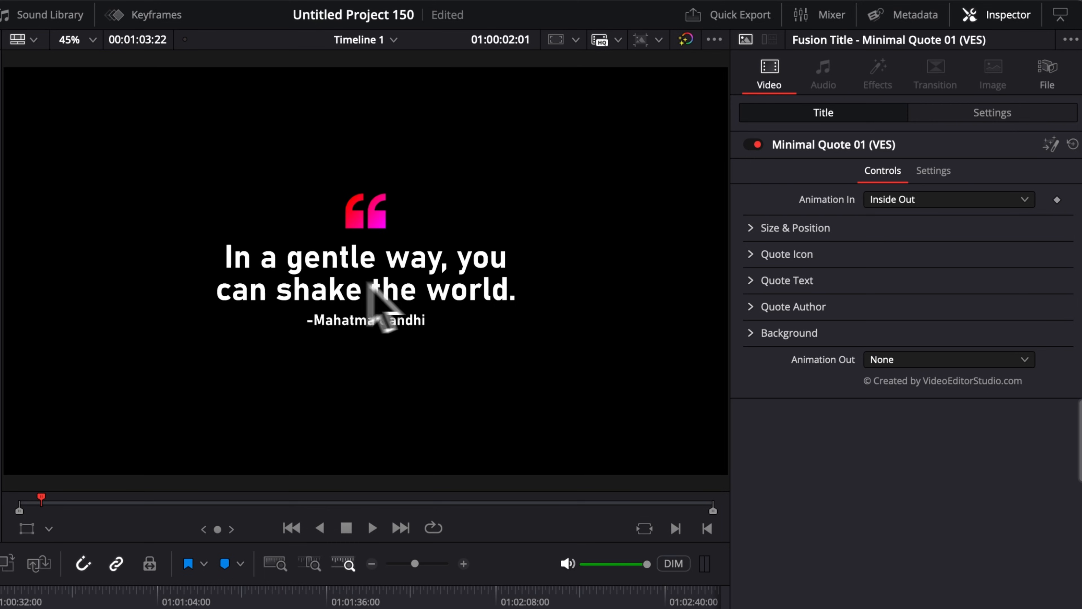
Step: Set the title's Animation In to Left to Right and play it from the beginning
click(922, 202)
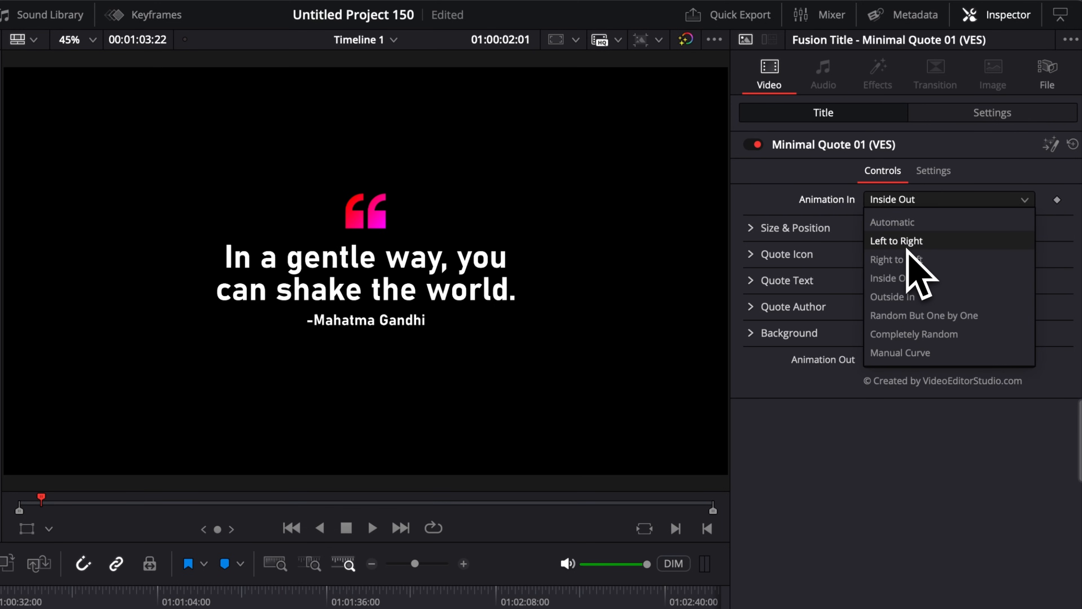
click(899, 241)
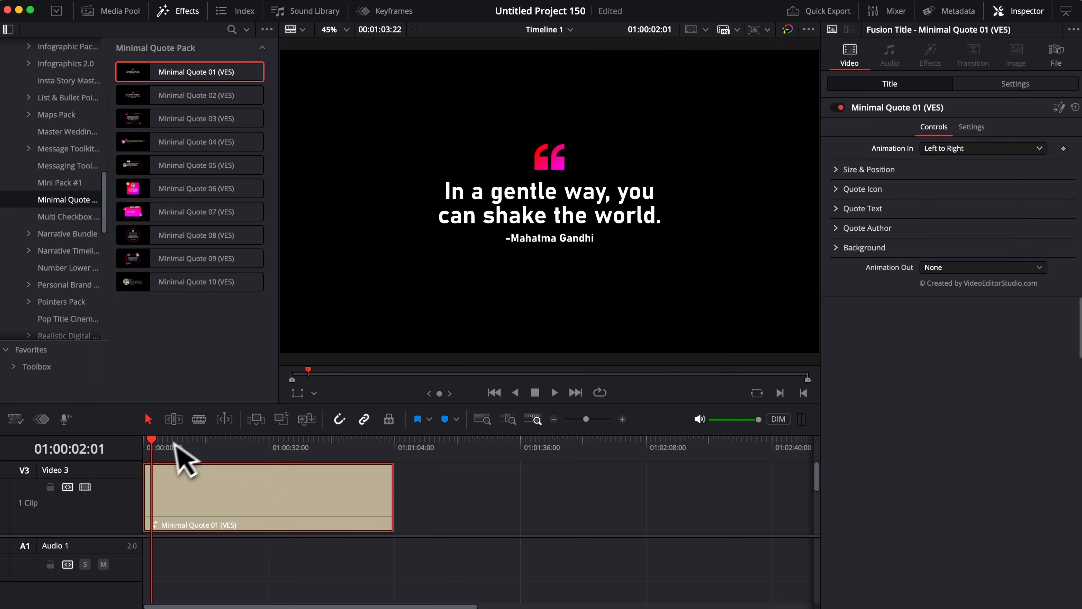
drag(177, 445, 120, 450)
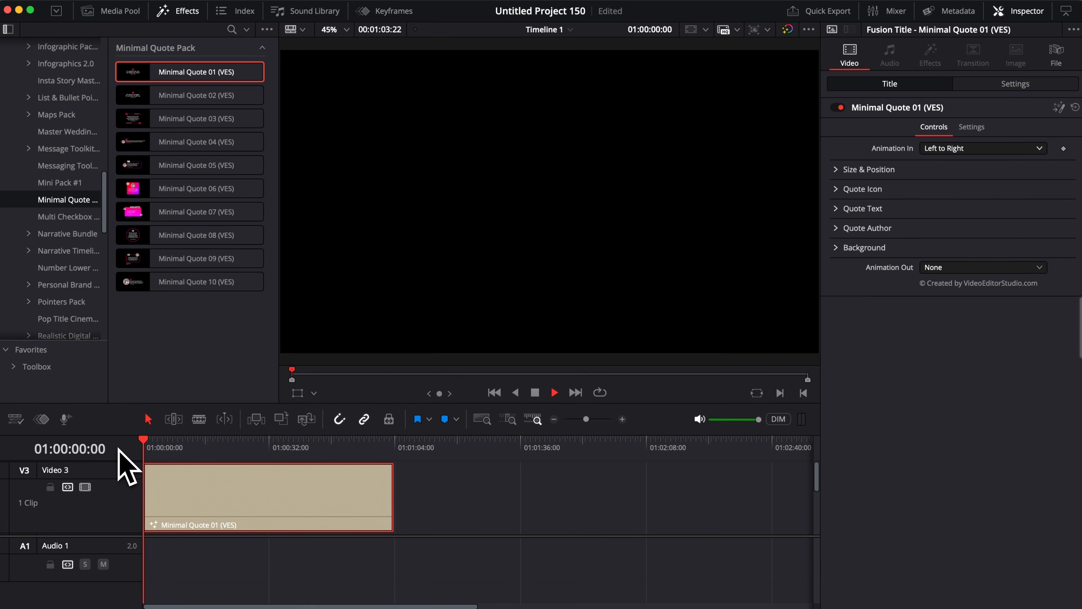
key(space)
key(space)
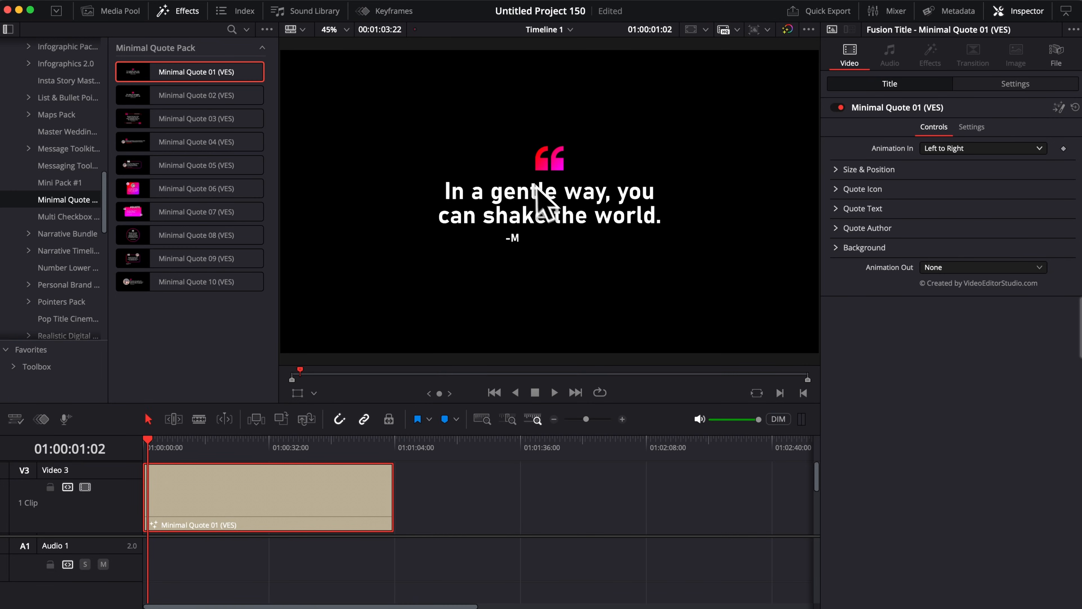
Step: Set the title's Animation Out to Zoom Out and play the end of the clip to preview it
click(381, 440)
click(937, 267)
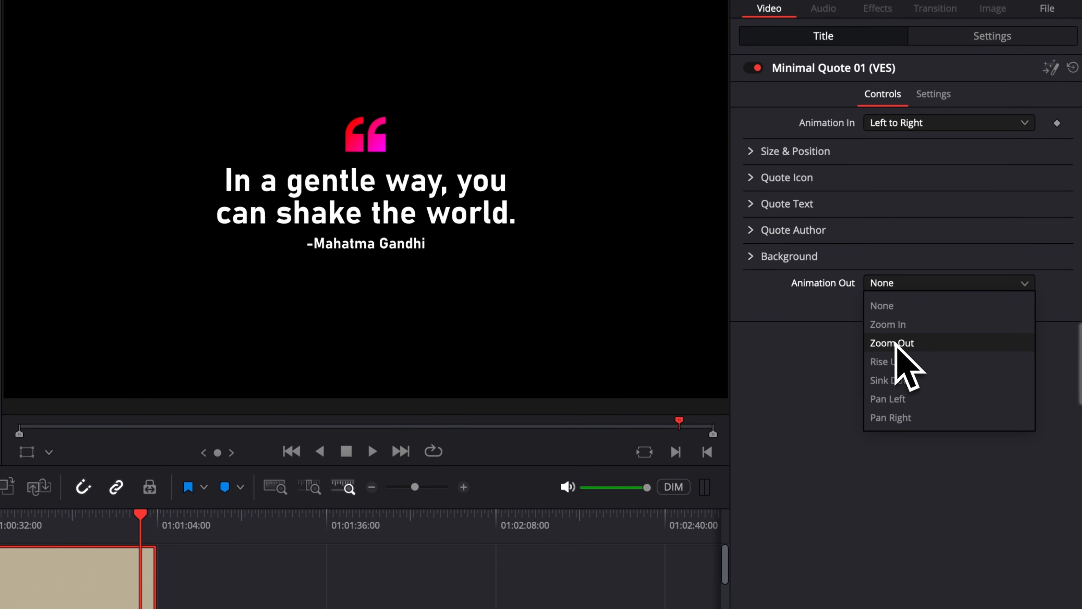
click(895, 344)
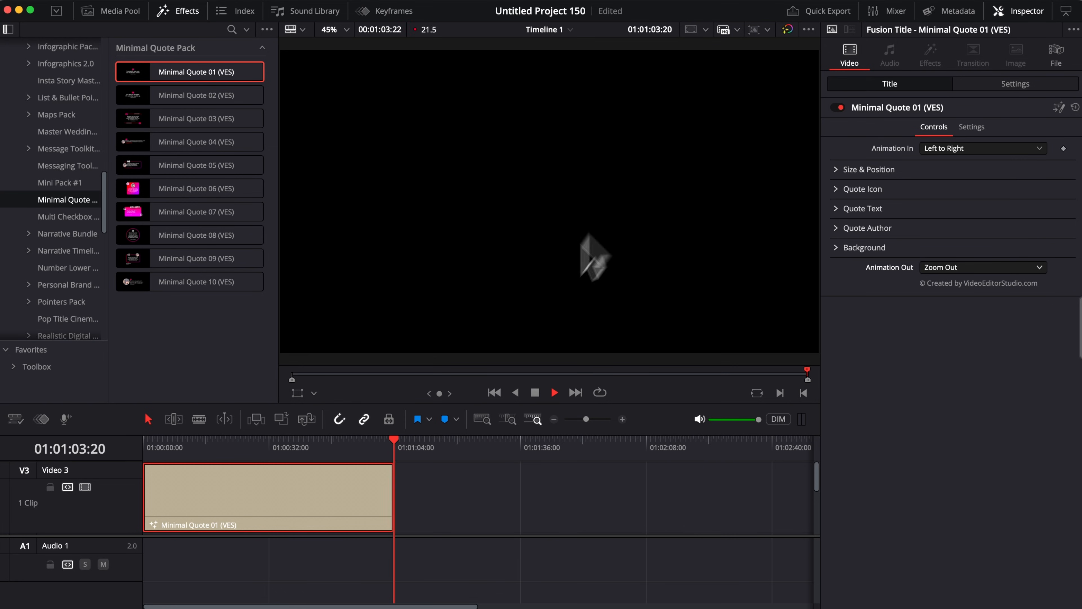
click(383, 444)
key(space)
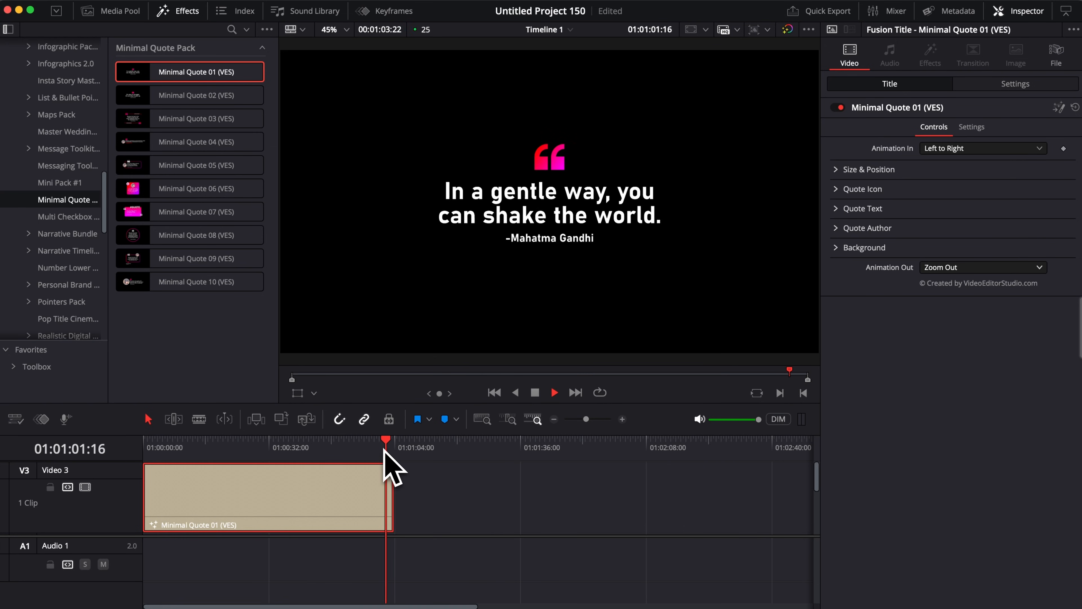
Step: Reduce the whole quote's size to 0.86 and place it in the frame's lower-left corner with Center X at 0.207
click(267, 449)
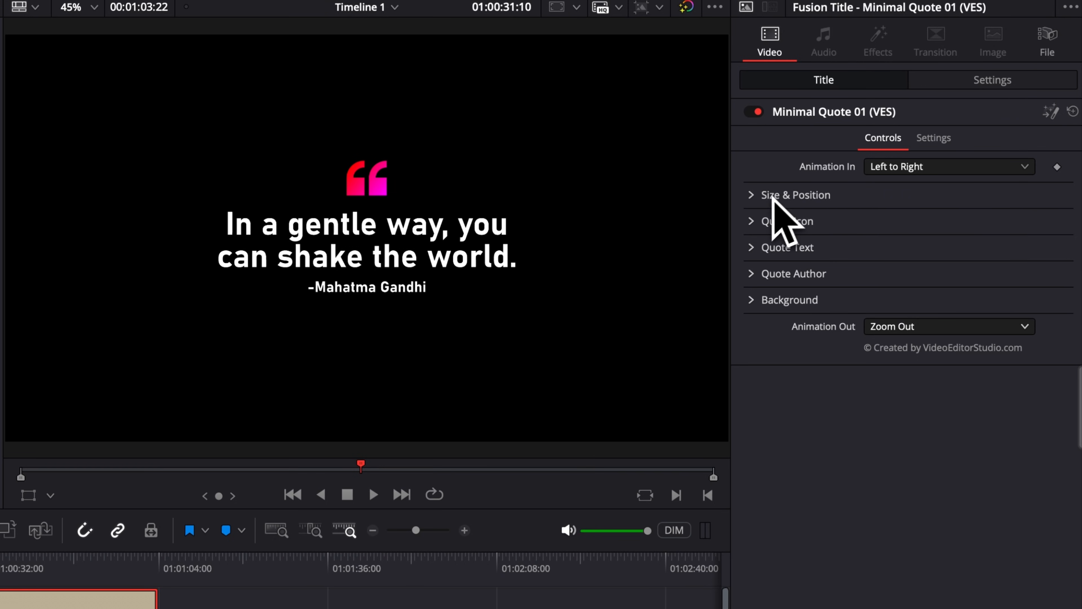
click(752, 196)
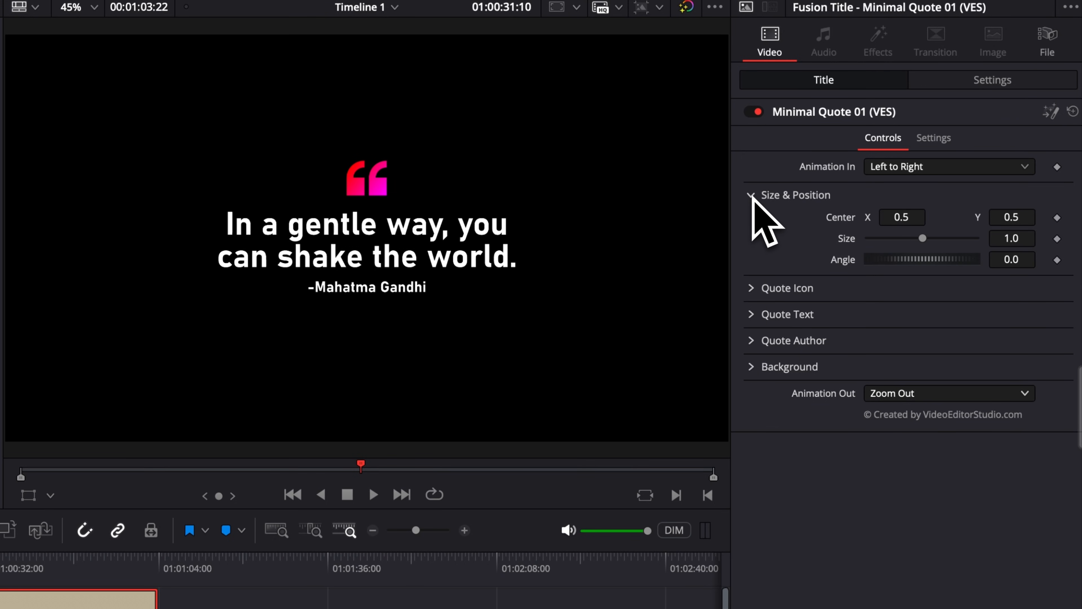
drag(924, 240, 780, 218)
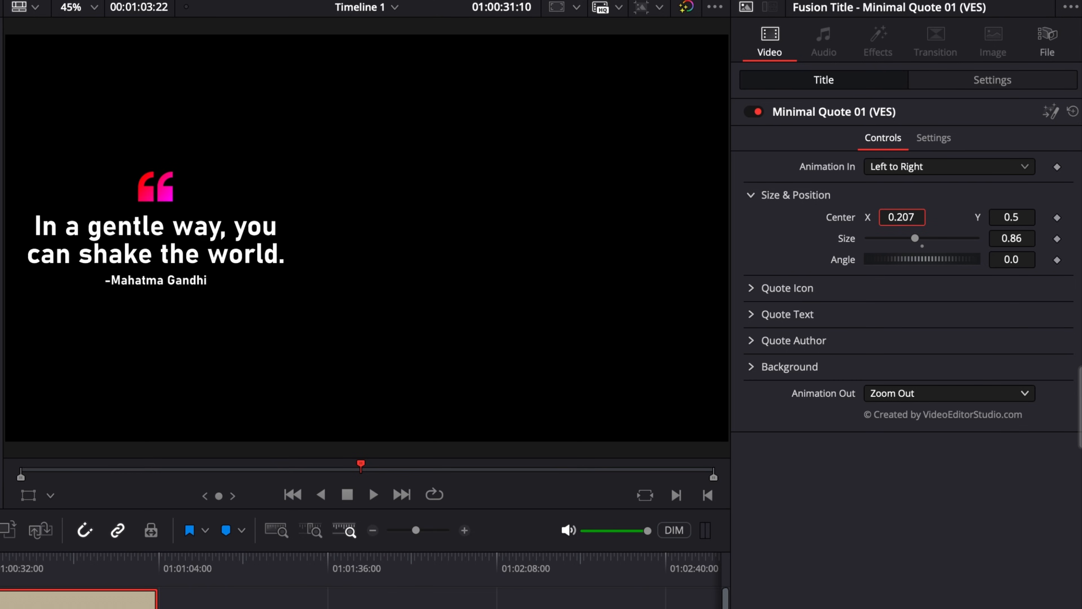
drag(1017, 223, 937, 233)
click(753, 196)
Step: Try several quote icon styles and settle on Round OutLine, with the icon at size 0.48 and Center X 0.329
click(753, 221)
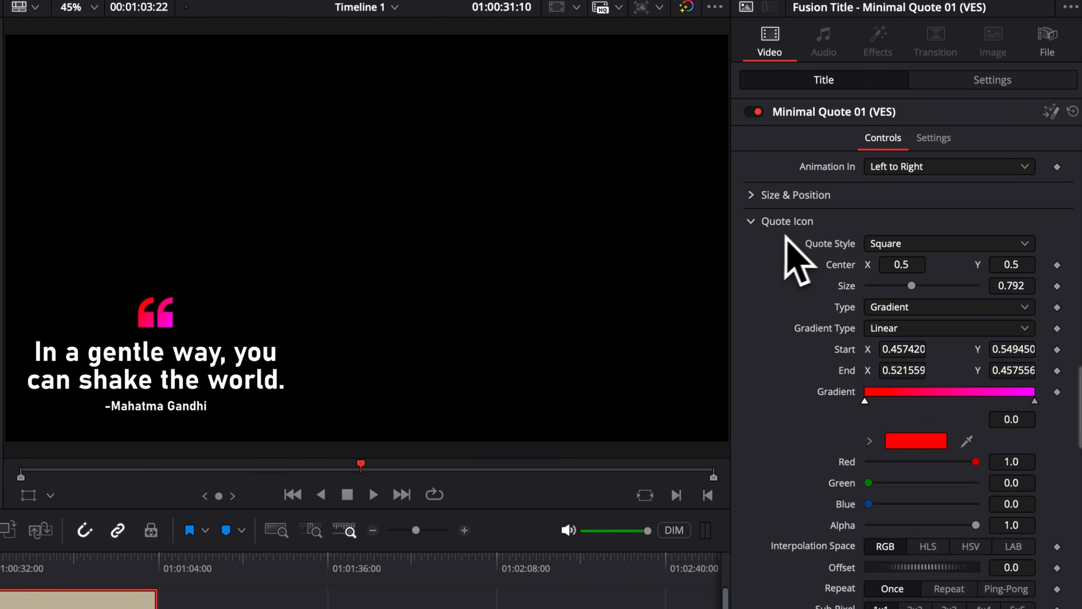
click(895, 247)
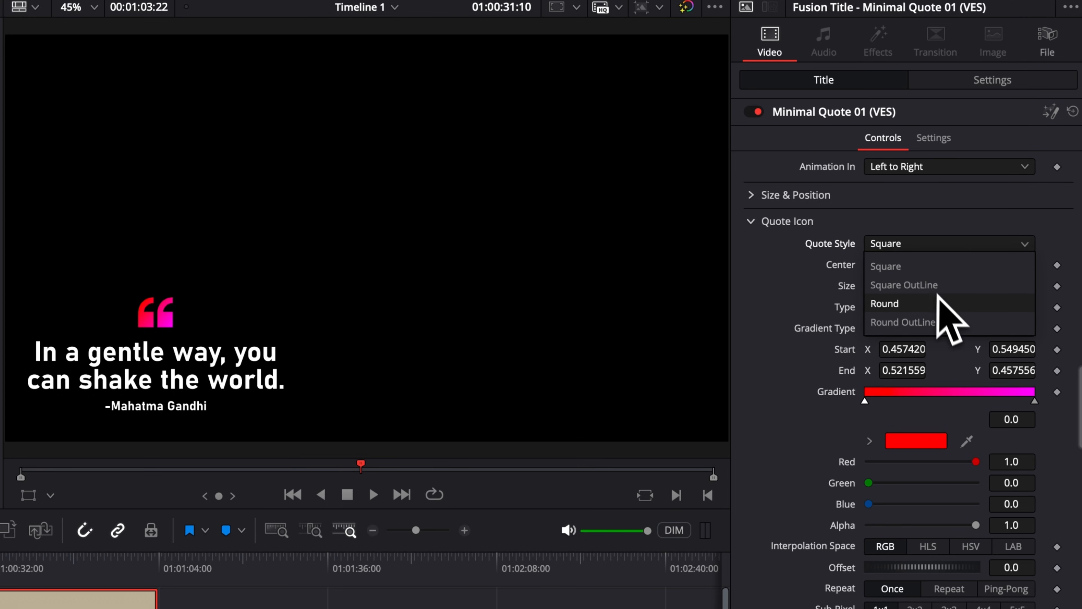
click(945, 286)
click(897, 246)
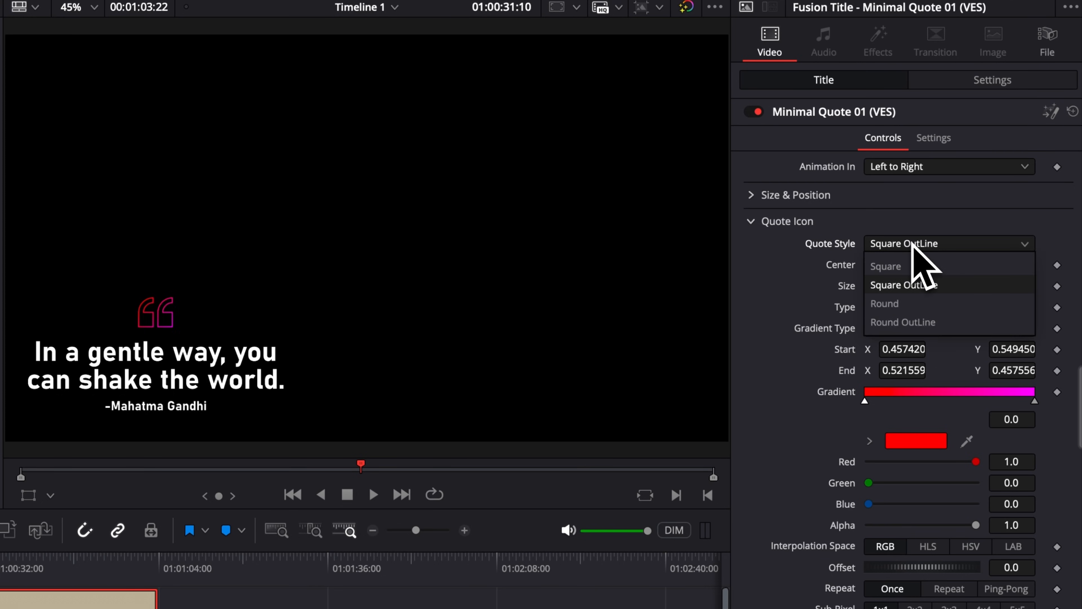
click(910, 304)
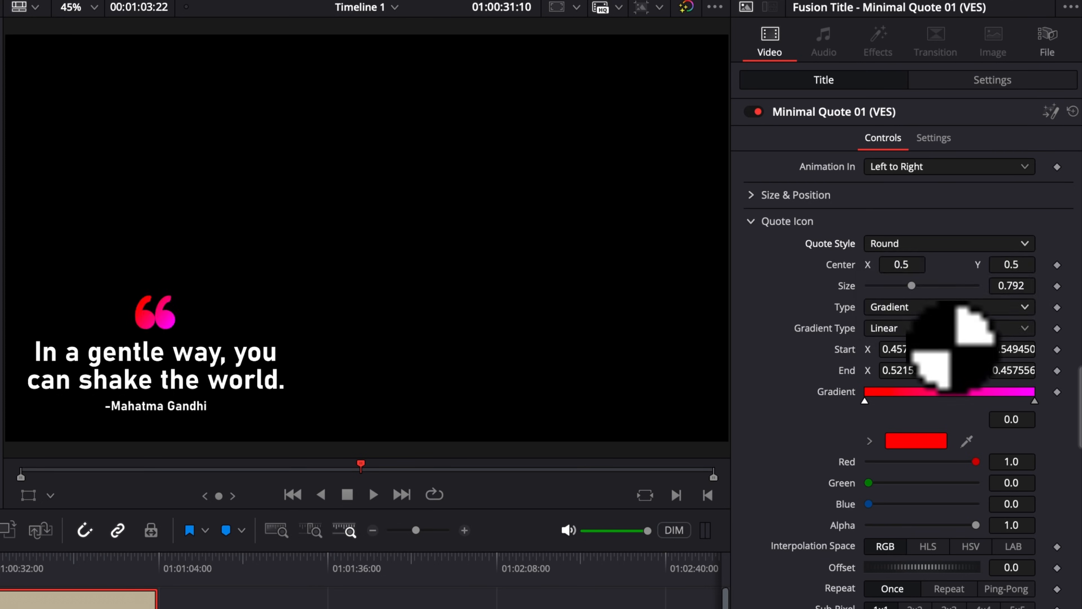
click(914, 246)
click(963, 322)
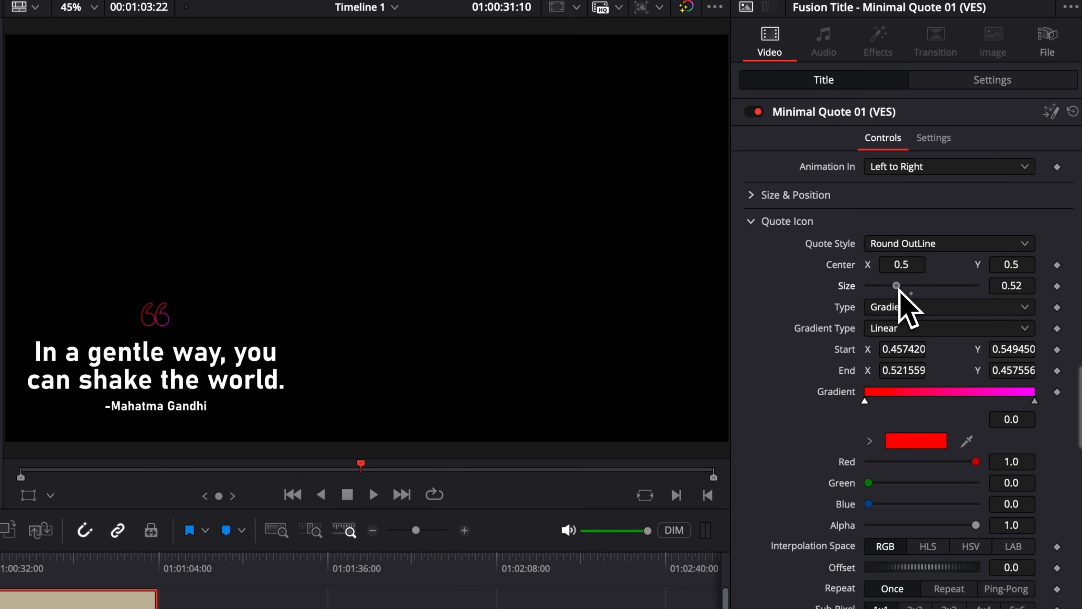
drag(909, 266, 895, 266)
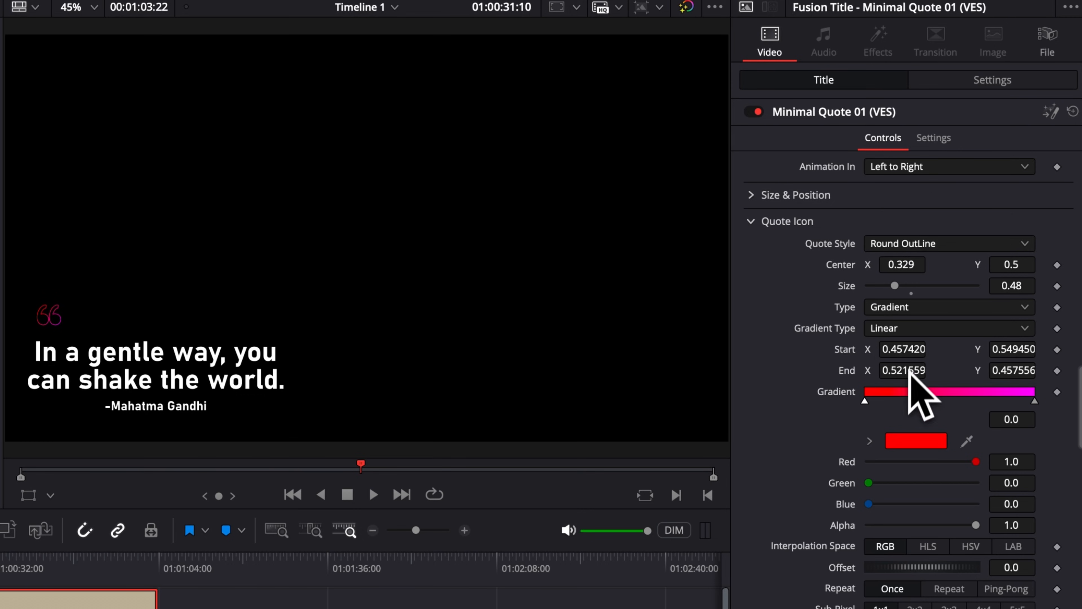
Step: Change the quote icon to a solid light green color with Red 0.501960, Green 1.0 and Blue 0.415686
click(915, 308)
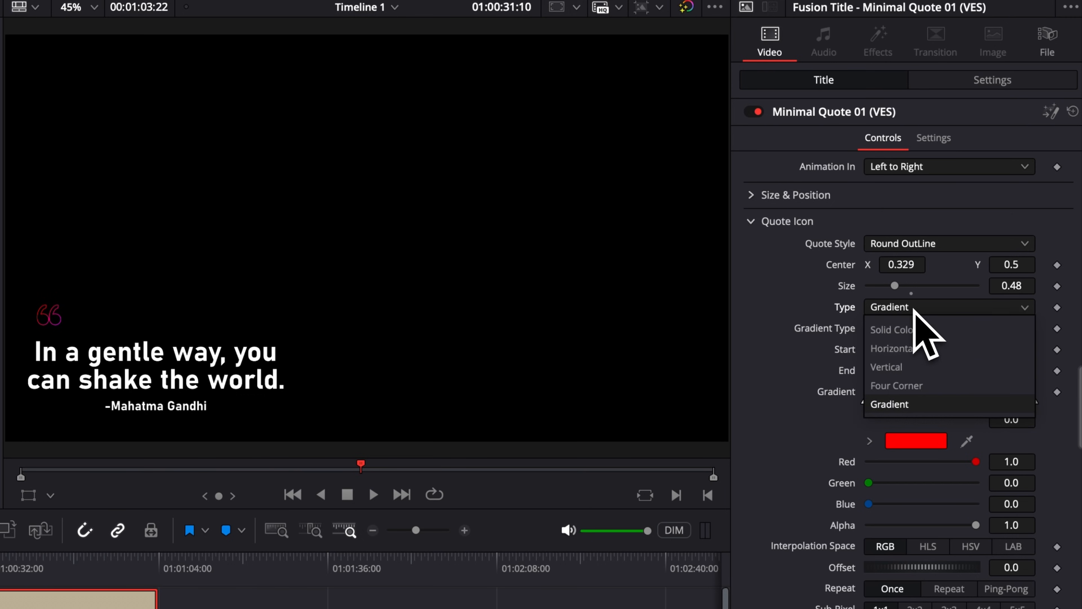
click(909, 330)
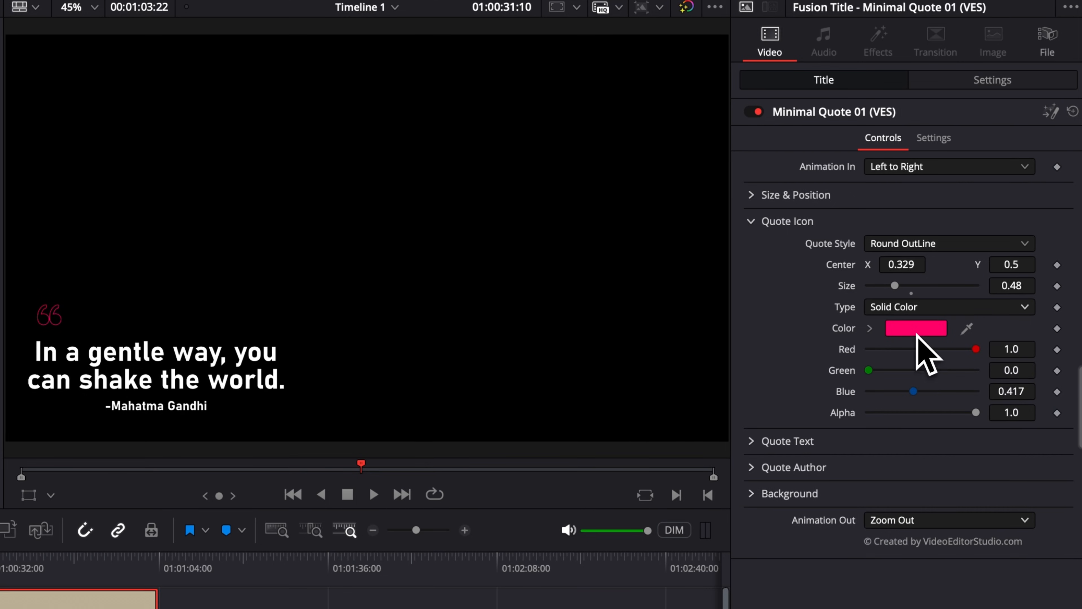
click(917, 328)
drag(779, 418, 885, 451)
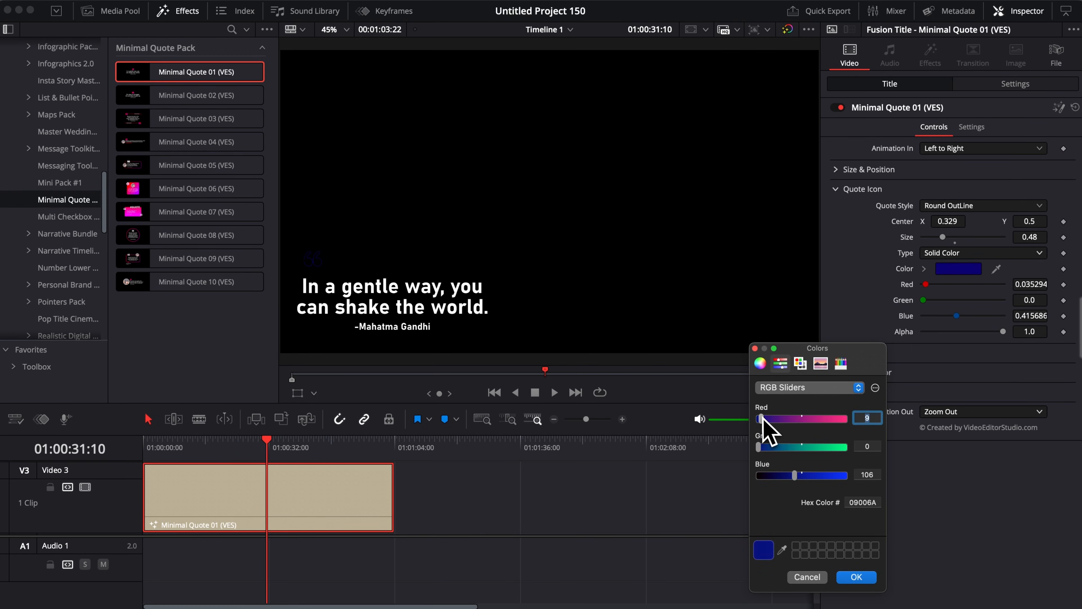
click(856, 577)
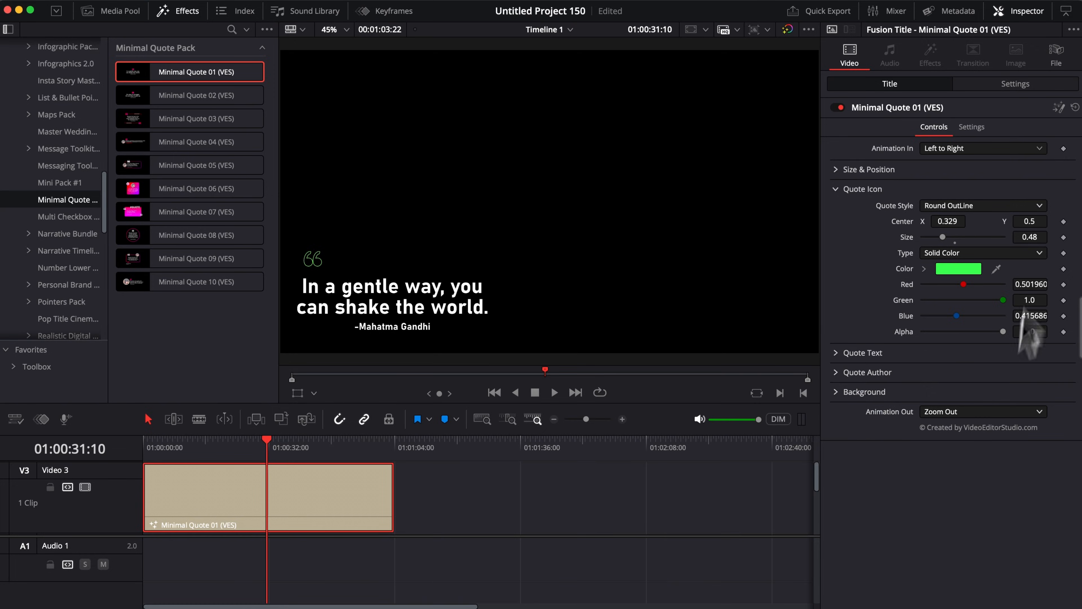
click(835, 190)
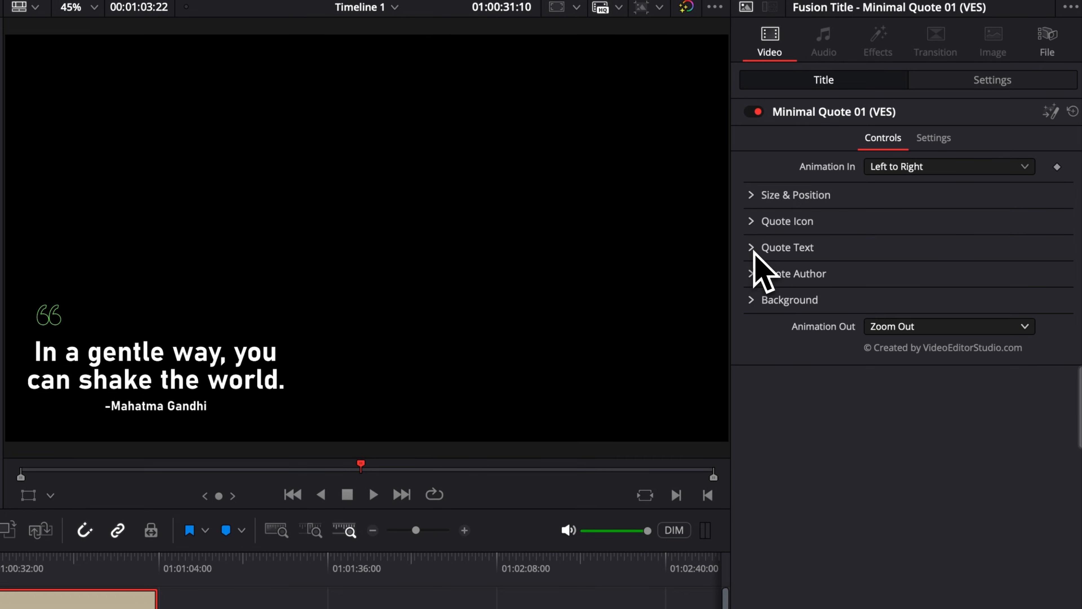
Step: Review the settings available for the quote text, the quote author and the background
click(754, 250)
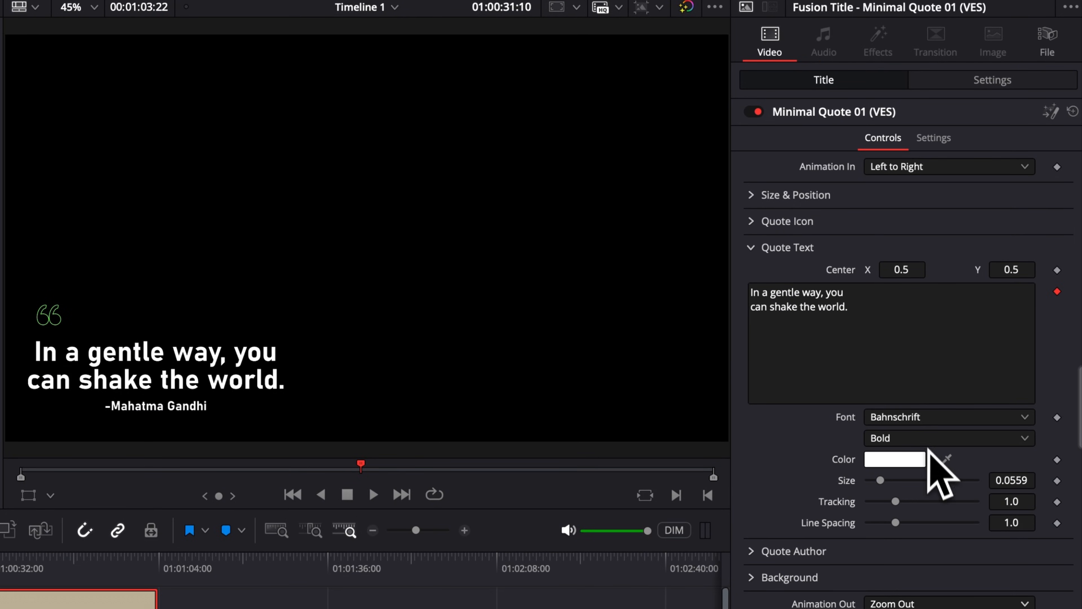
click(763, 250)
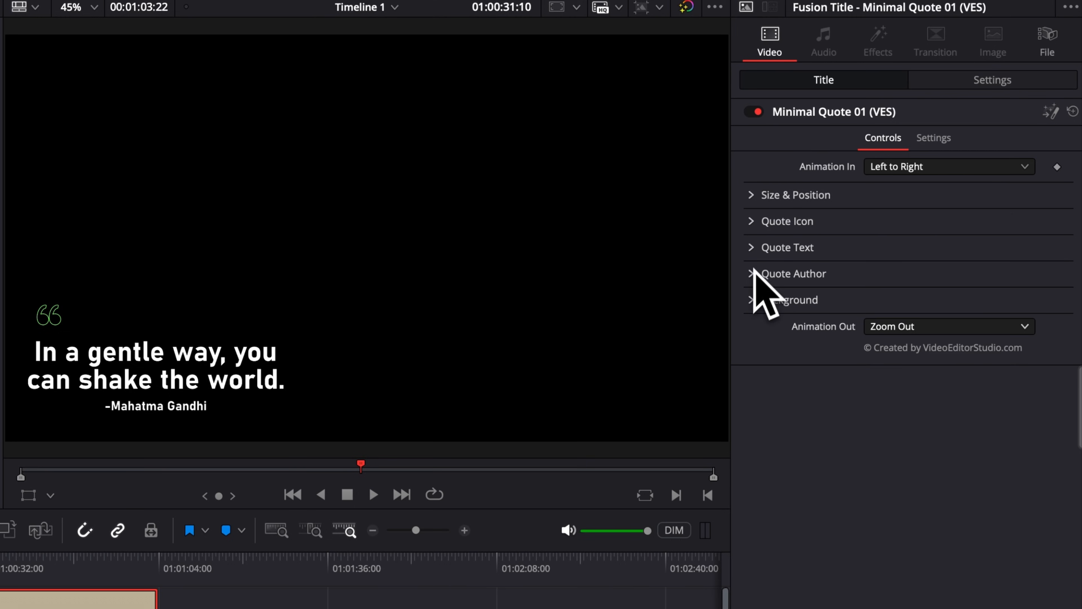
click(751, 275)
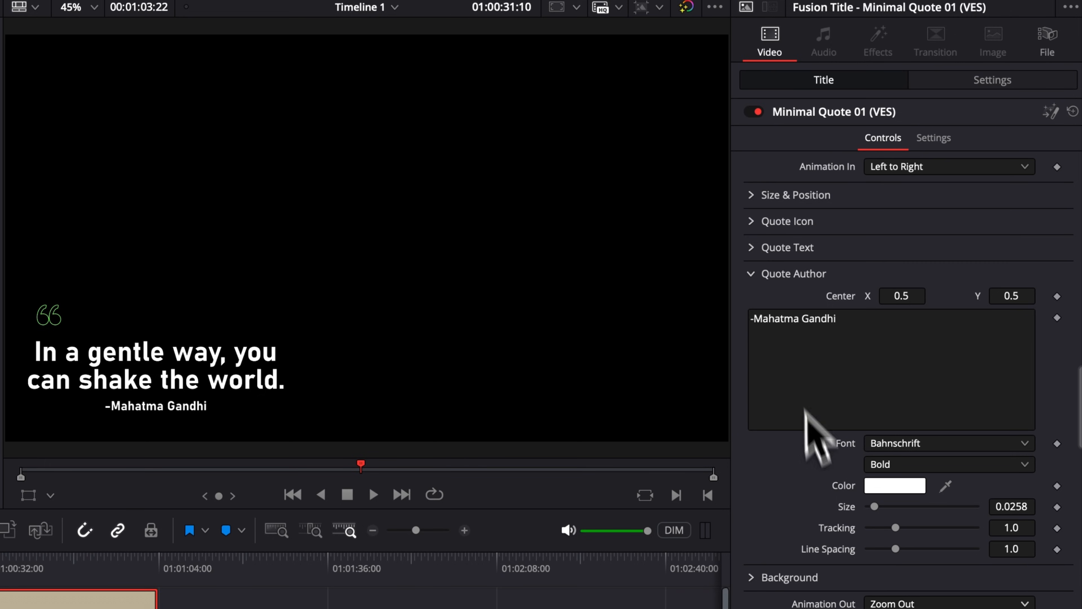
click(751, 274)
click(752, 301)
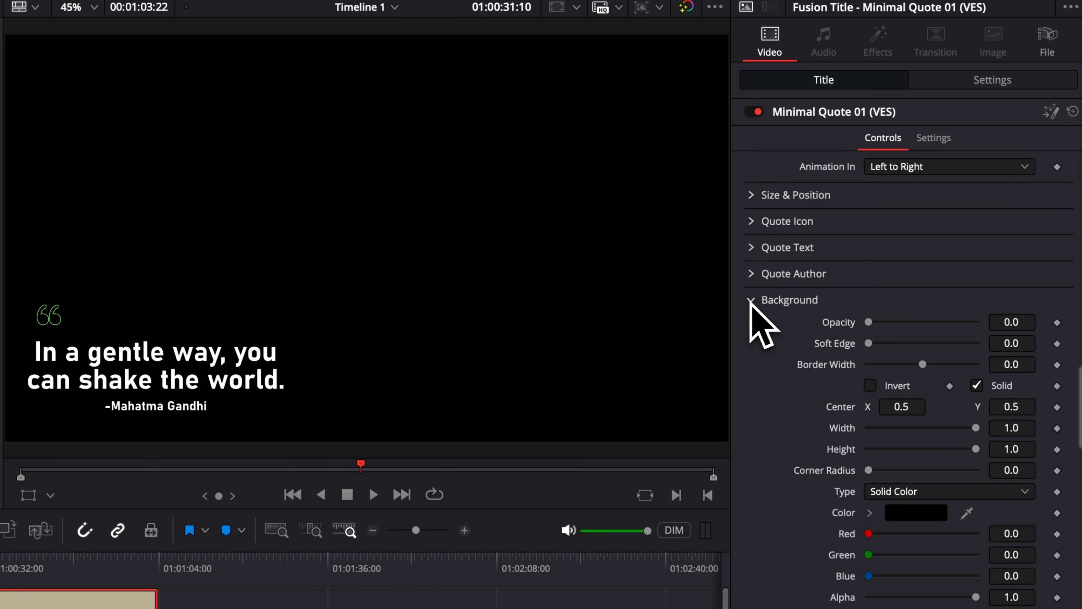
click(749, 299)
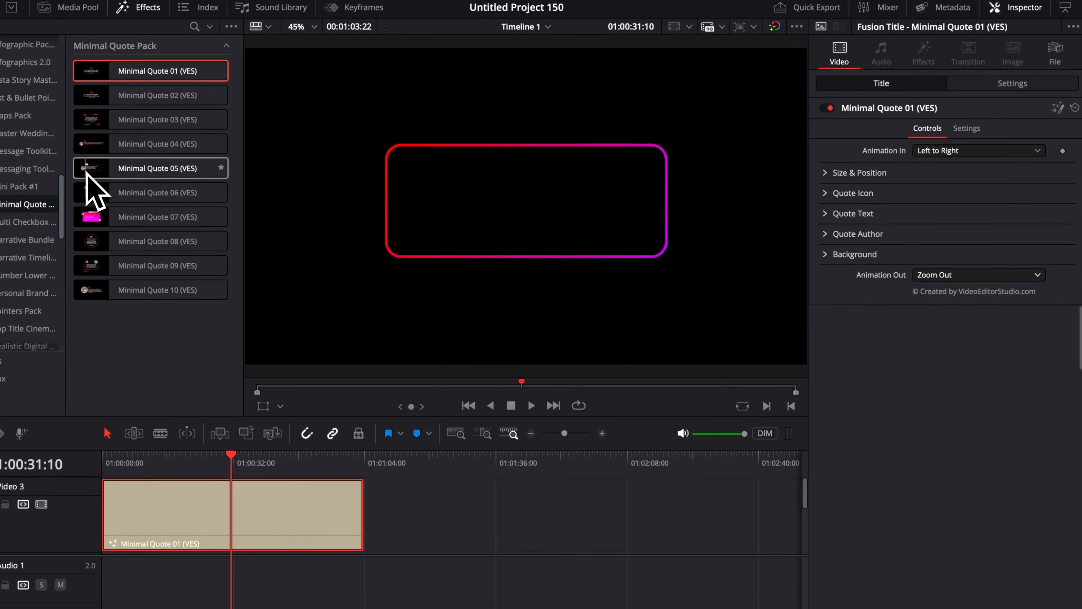
Step: Add the Minimal Quote 05 title after the first clip on Video 3, lengthen it, and select it with the playhead over it
drag(0, 194, 229, 608)
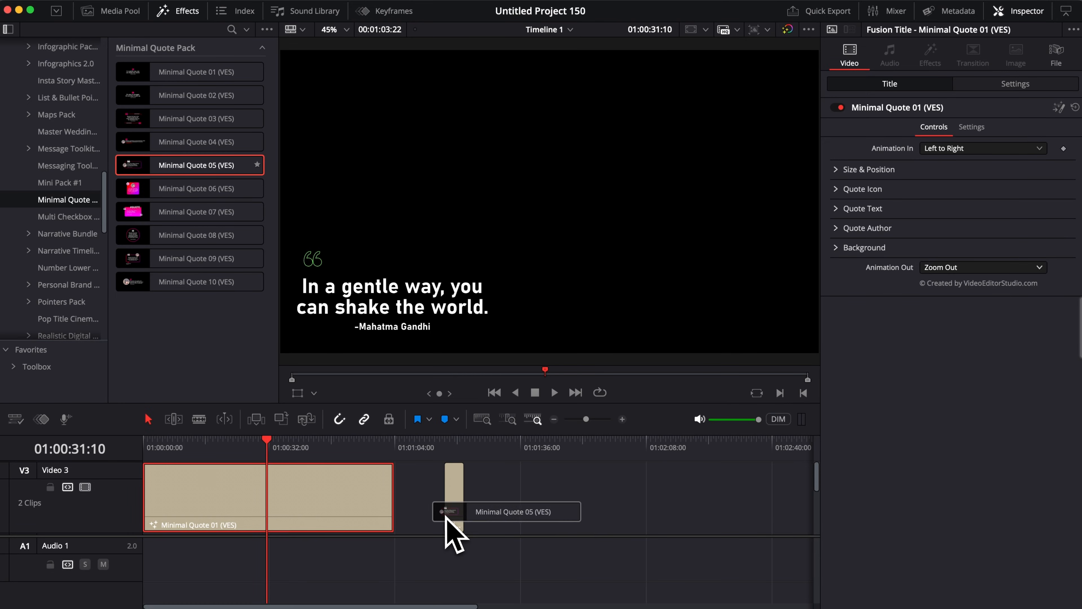
drag(465, 514, 659, 504)
click(512, 446)
click(523, 491)
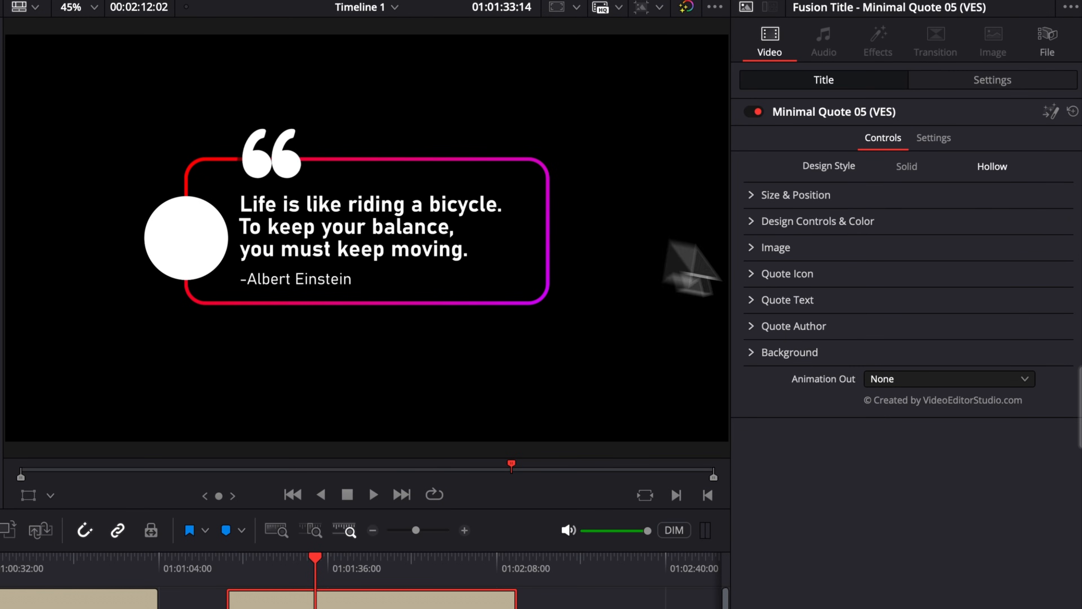
Step: Load "04. Image Framed [ The History Pack ].jpg" from Downloads as the title's image
click(757, 247)
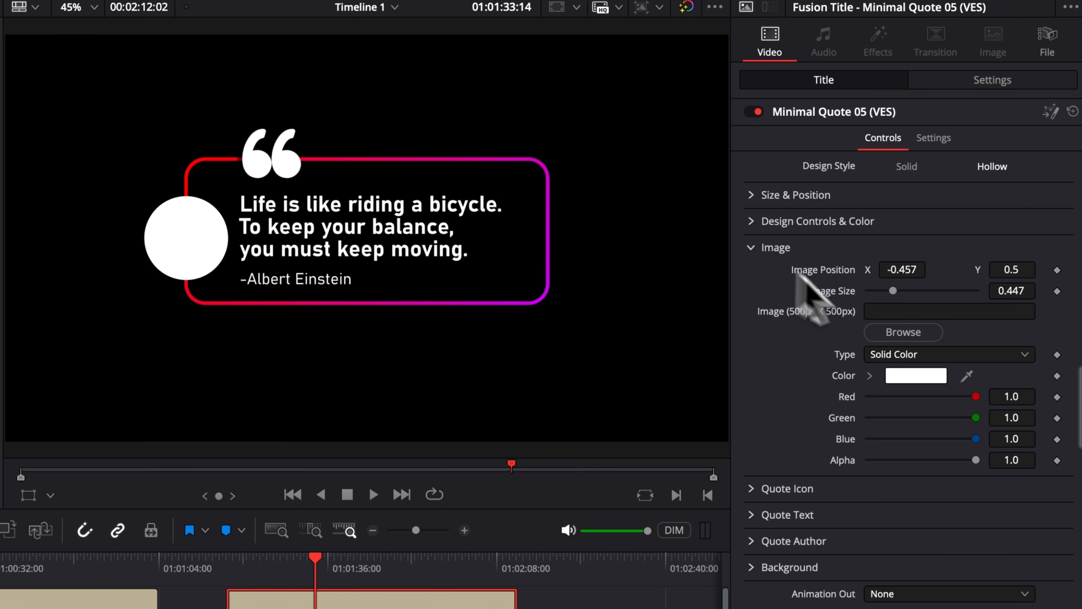
click(904, 332)
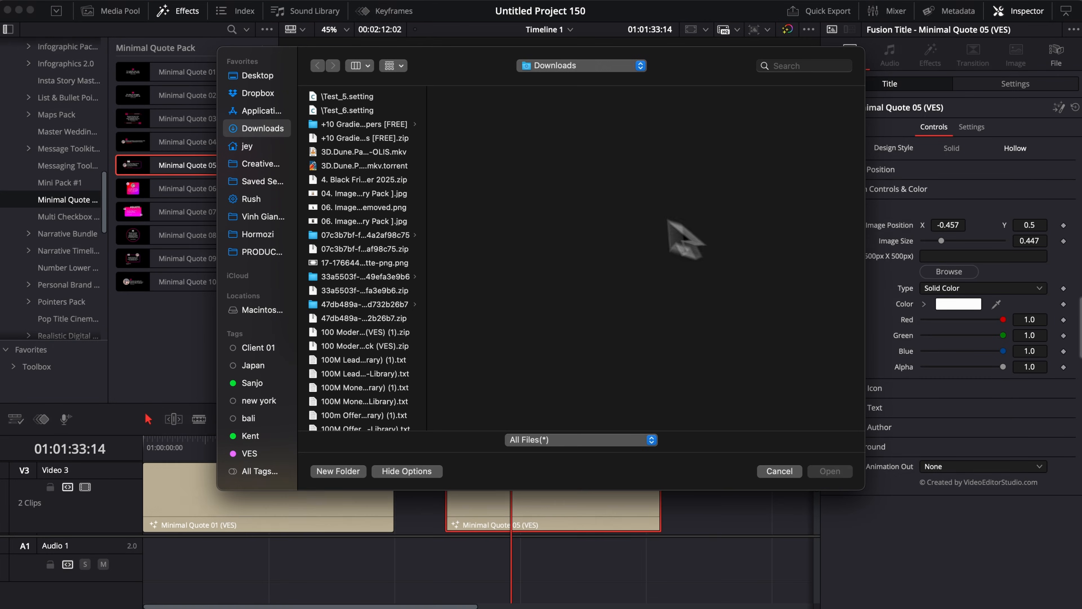
scroll(339, 198, down, 3)
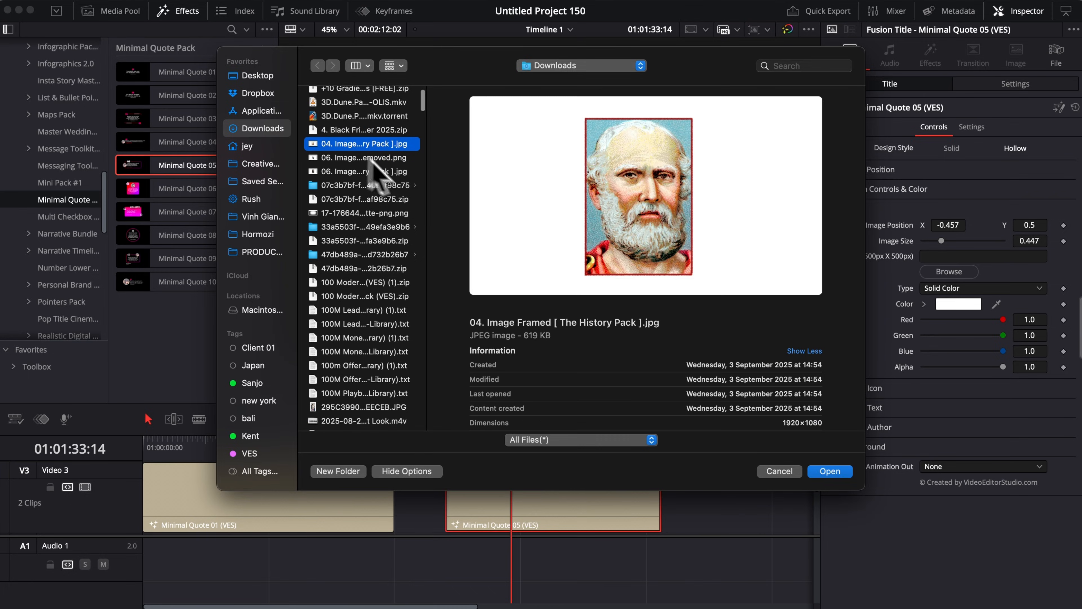
click(840, 473)
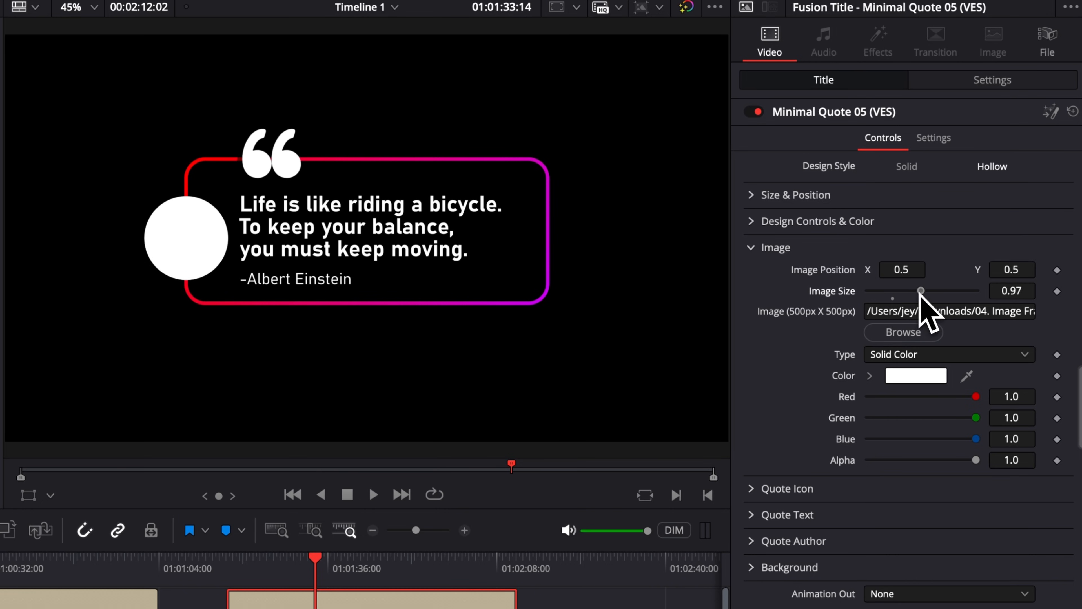
Step: Fit the portrait inside the circle with Image Size 0.41 and Image Position X 0.258
drag(921, 292, 859, 276)
drag(923, 291, 902, 269)
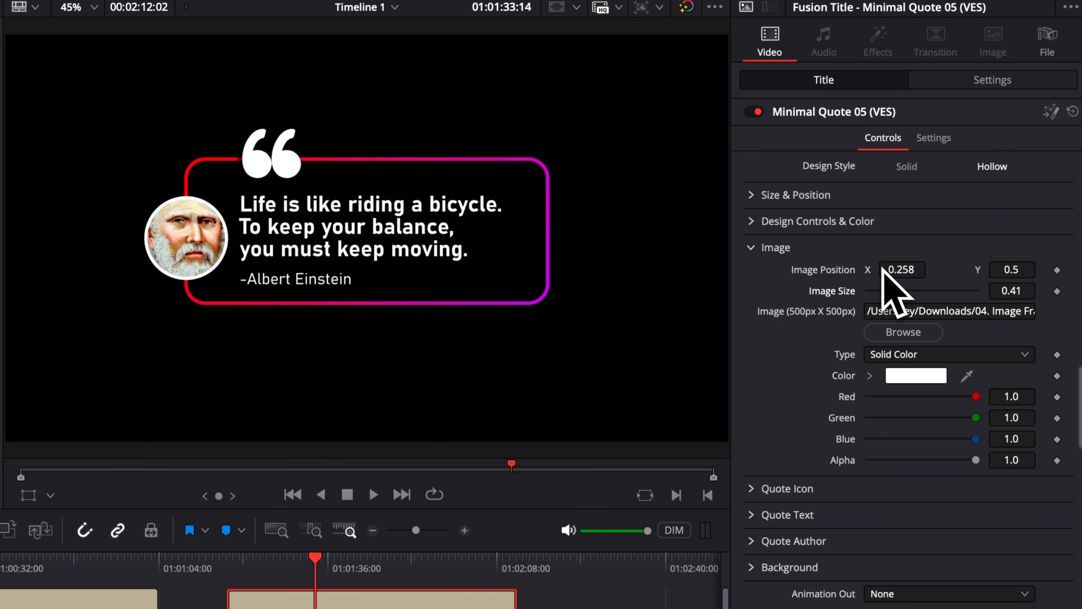
click(762, 247)
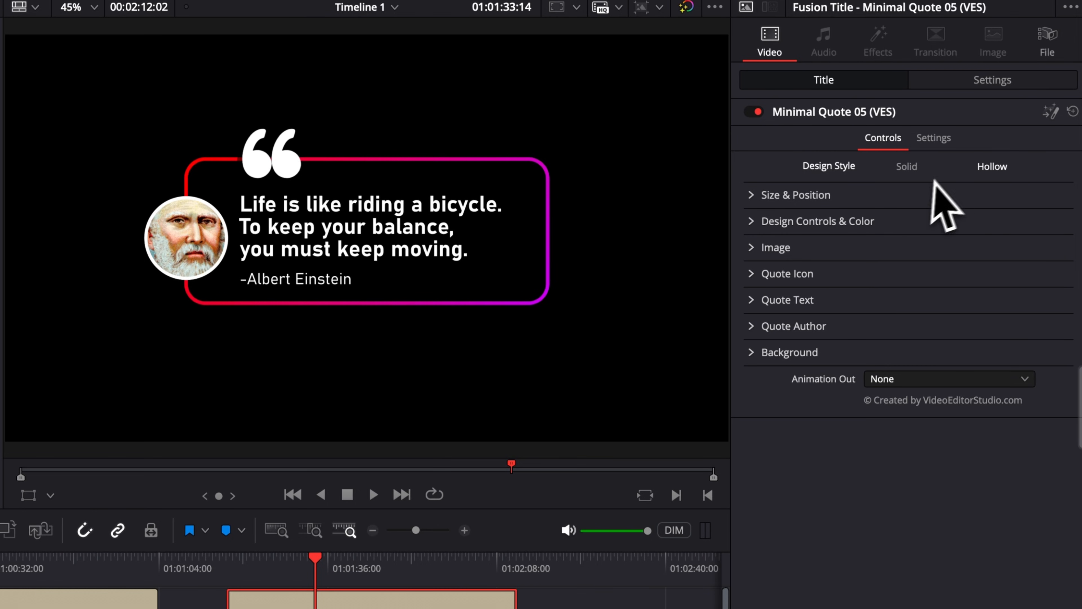
Step: Compare the title's Solid and Hollow design styles, ending on Hollow
click(910, 170)
click(980, 167)
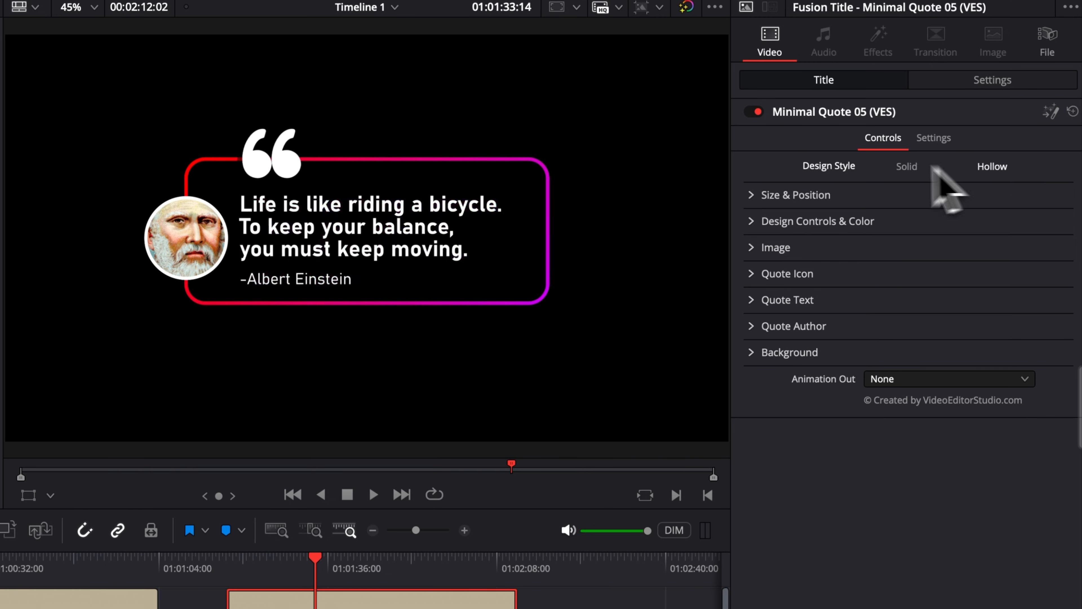
click(914, 168)
click(1003, 168)
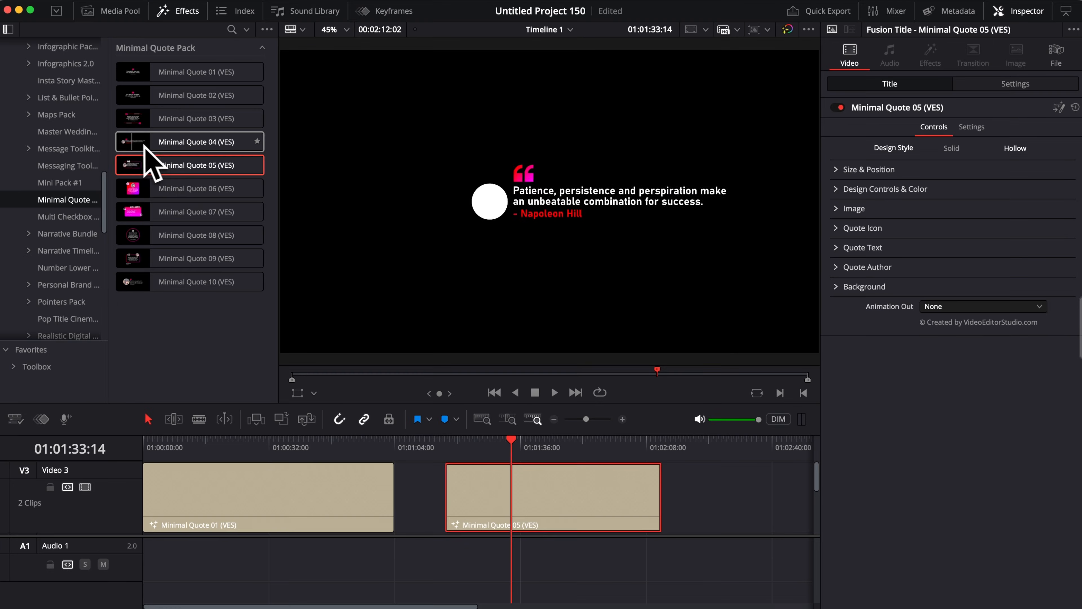